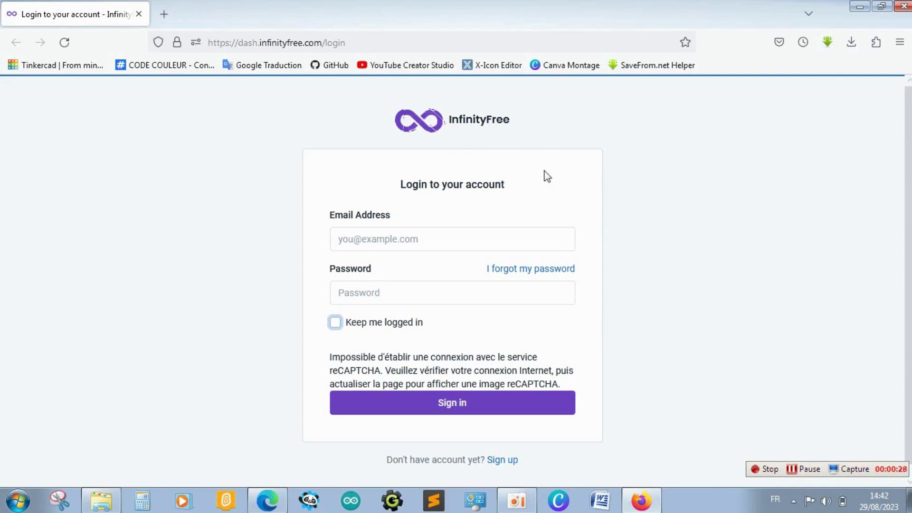
Try to sign in with the first saved email and password, with Keep me logged in enabled.
click(732, 195)
click(391, 238)
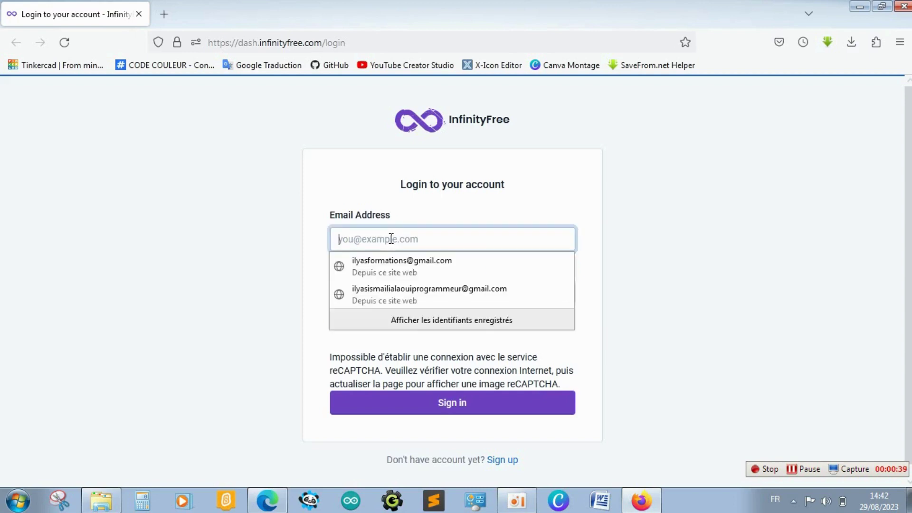
click(413, 261)
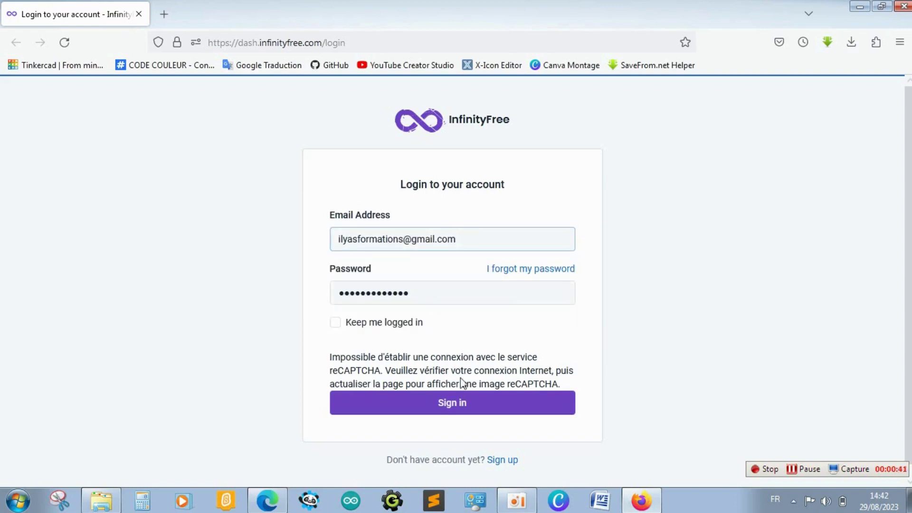
click(335, 322)
click(419, 403)
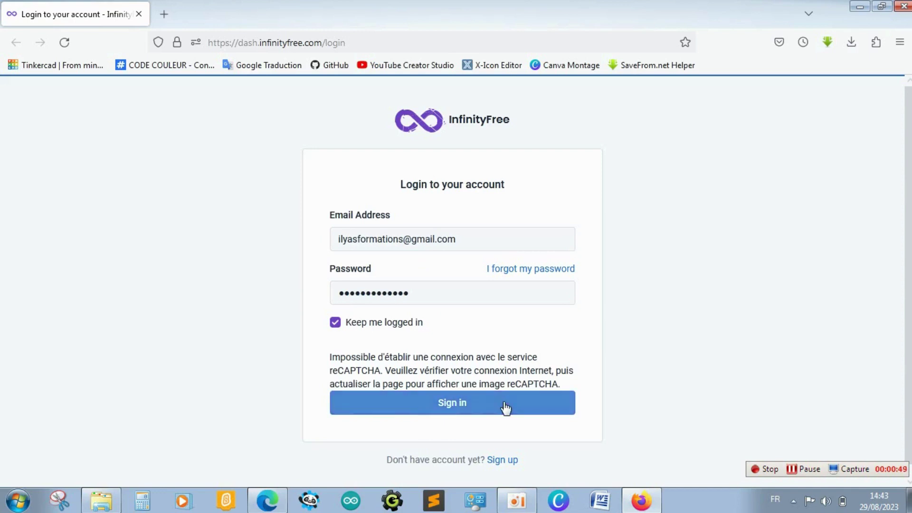
Reload the login page and submit the first saved email and password again, with Keep me logged in enabled.
click(449, 41)
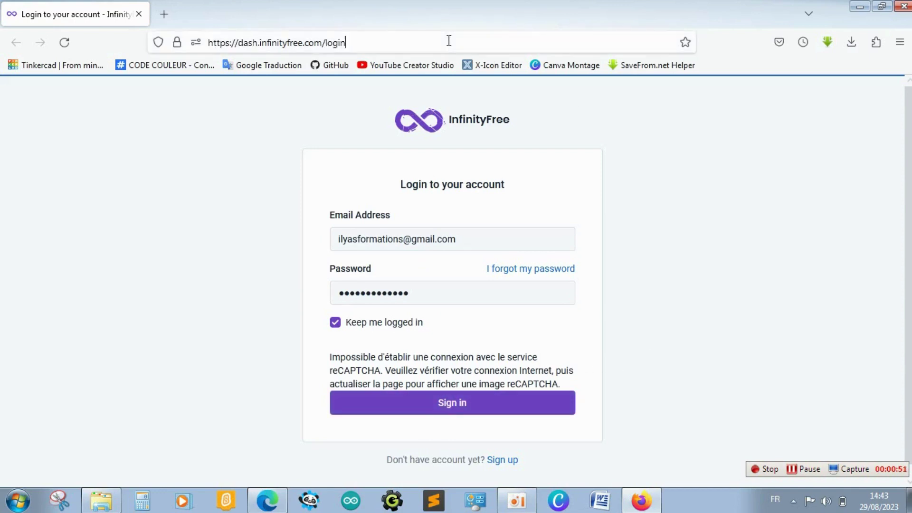
key(Return)
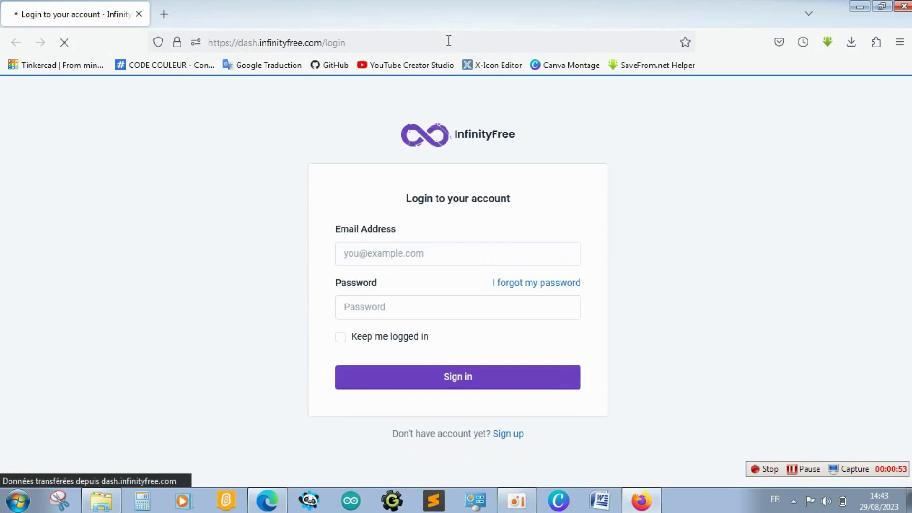
click(455, 252)
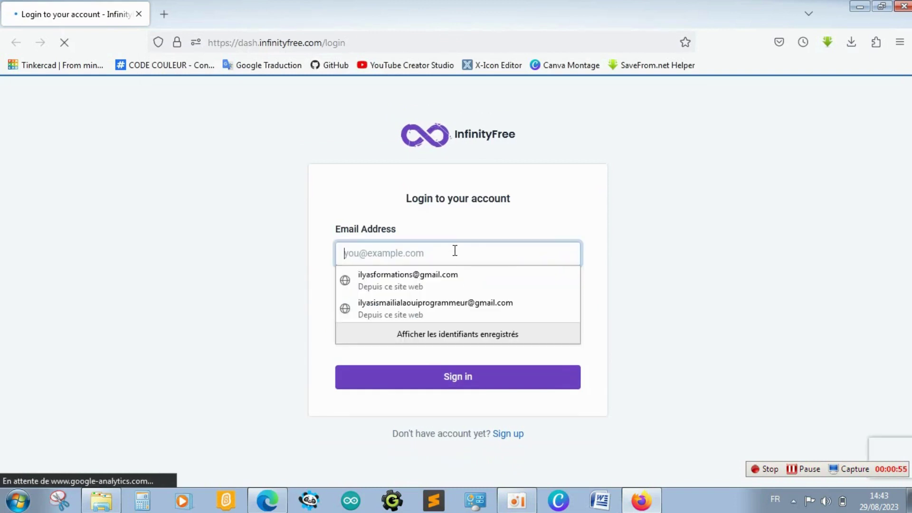
click(566, 280)
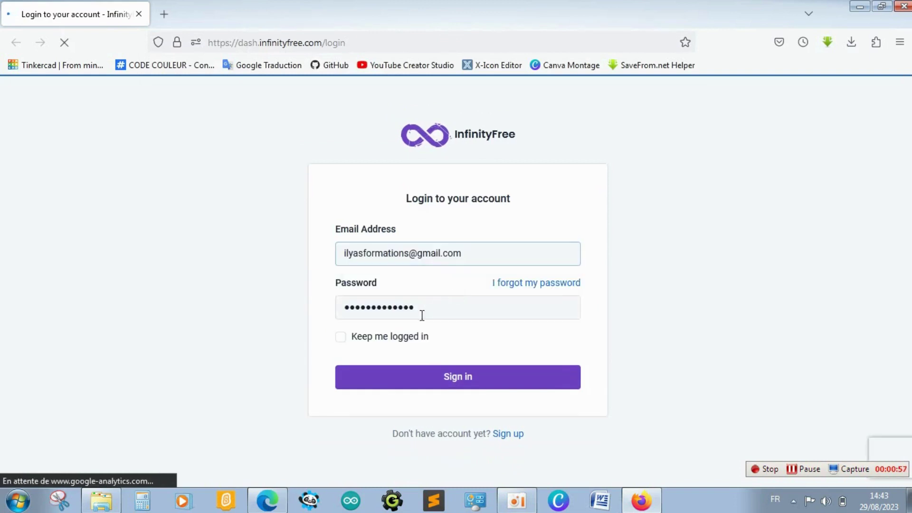
click(404, 338)
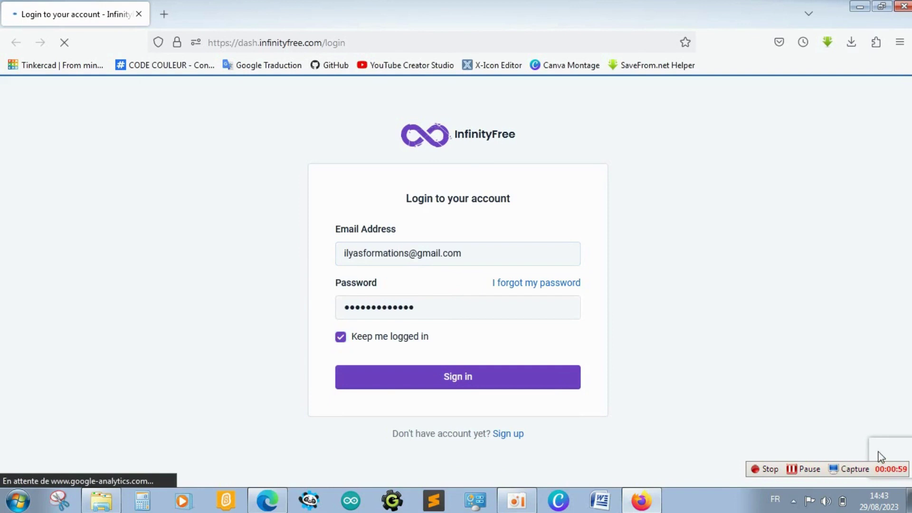
click(555, 387)
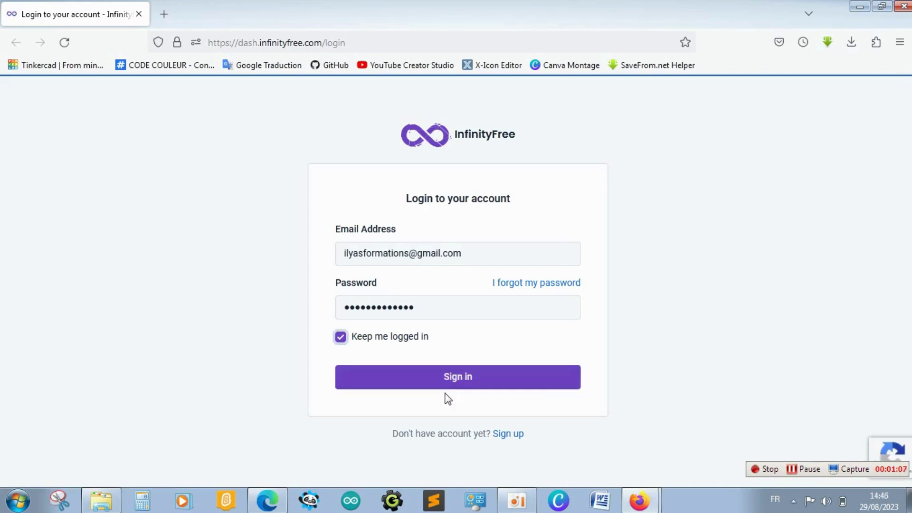
click(449, 386)
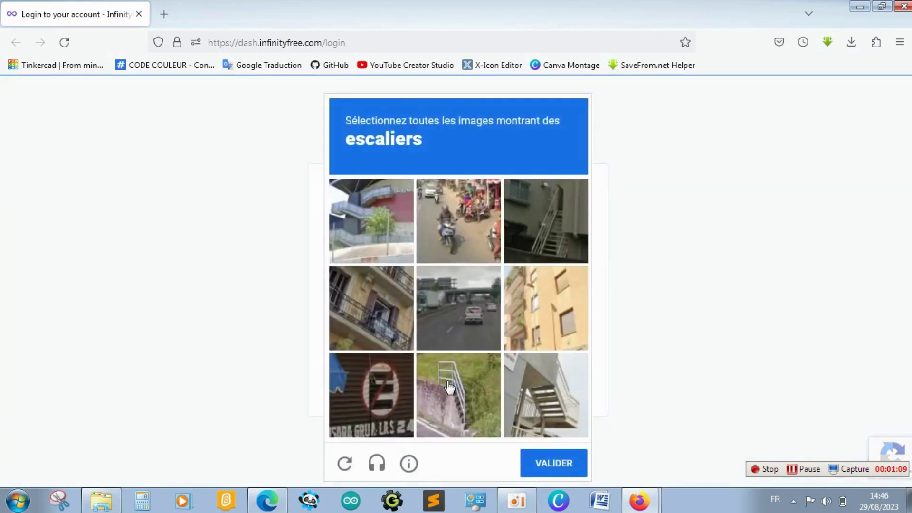
Select the four staircase images in the reCAPTCHA challenge and validate them.
click(531, 232)
click(349, 247)
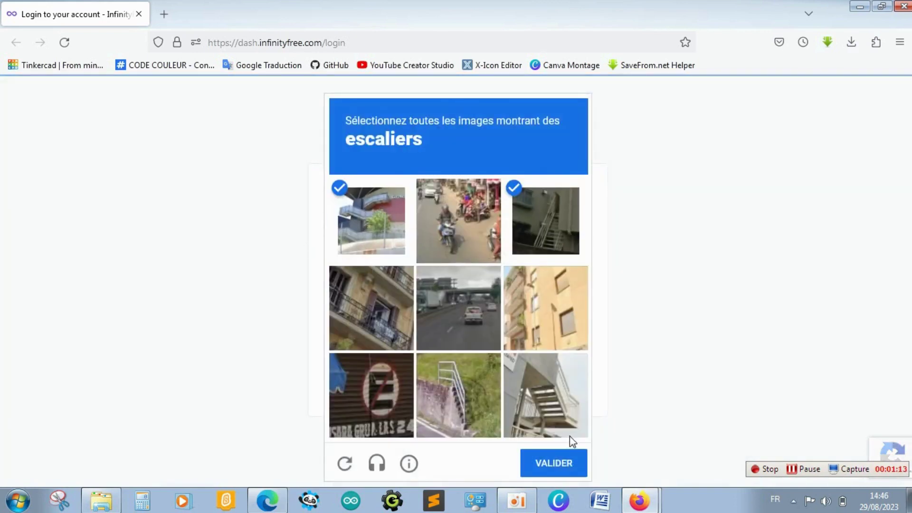
click(538, 398)
click(472, 393)
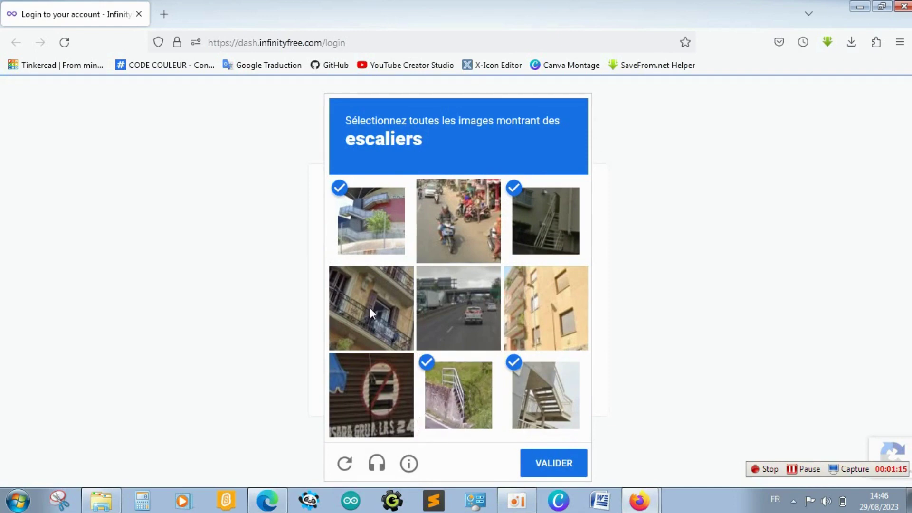
click(554, 470)
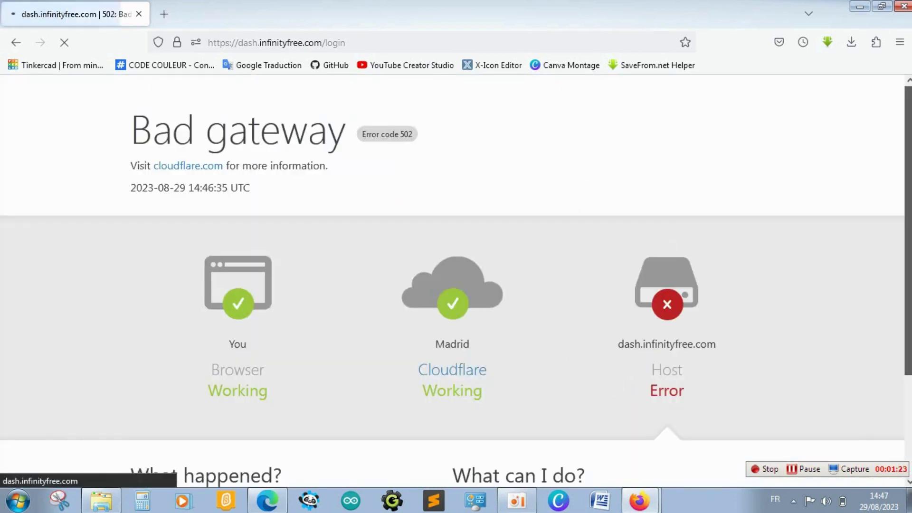
Fill the fresh login form with the saved email and password, enable Keep me logged in, and sign in.
scroll(671, 251, down, 3)
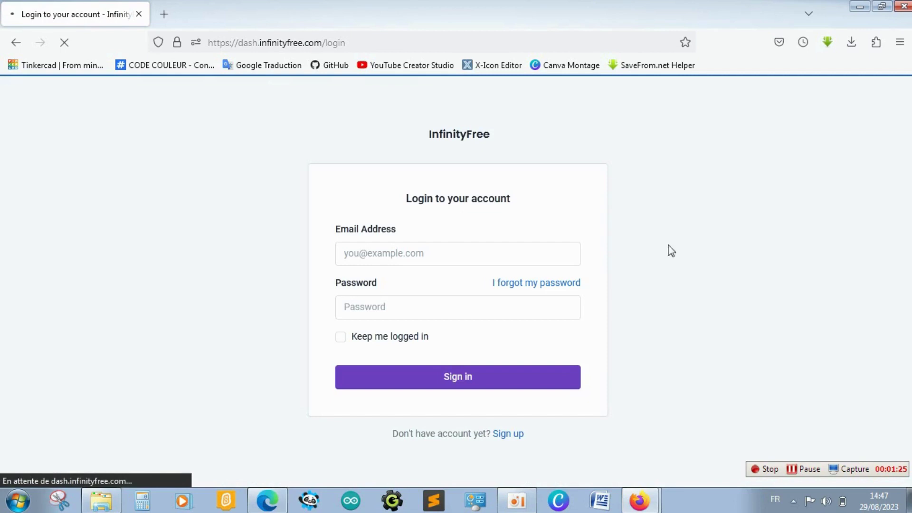
click(465, 252)
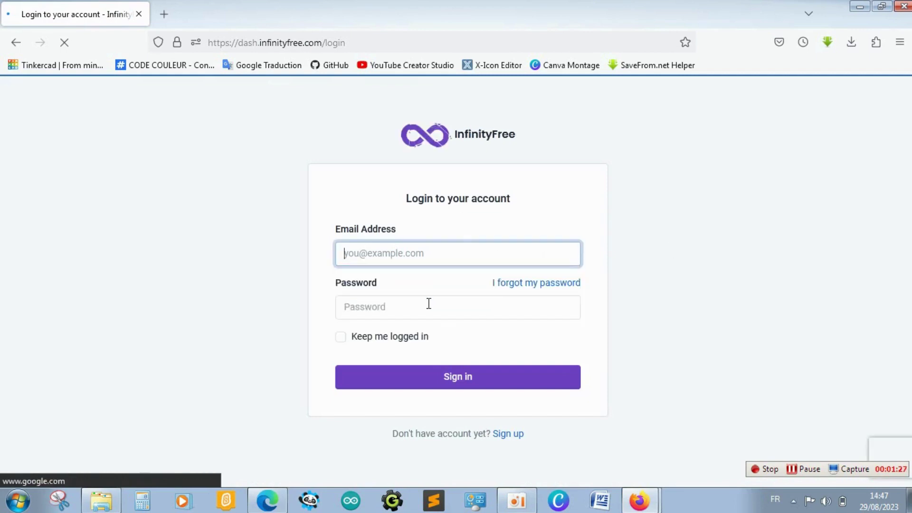
click(428, 304)
click(446, 373)
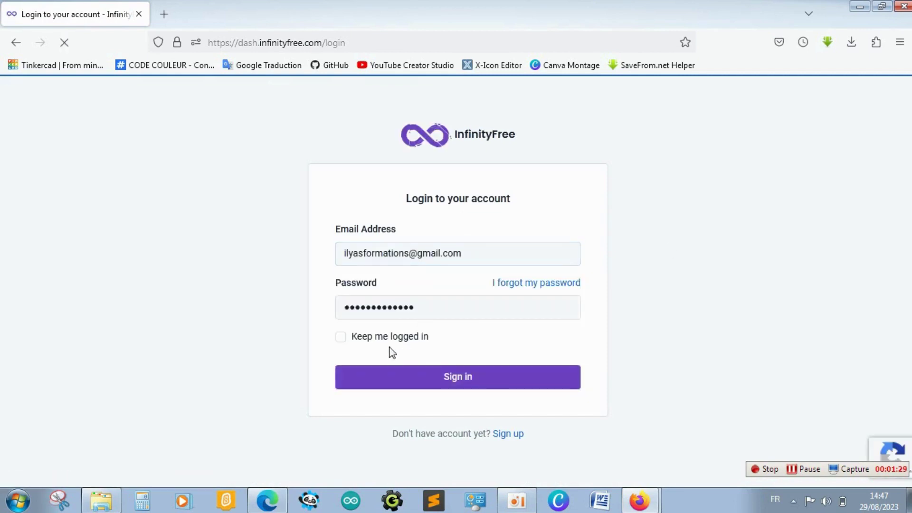
click(372, 338)
click(452, 379)
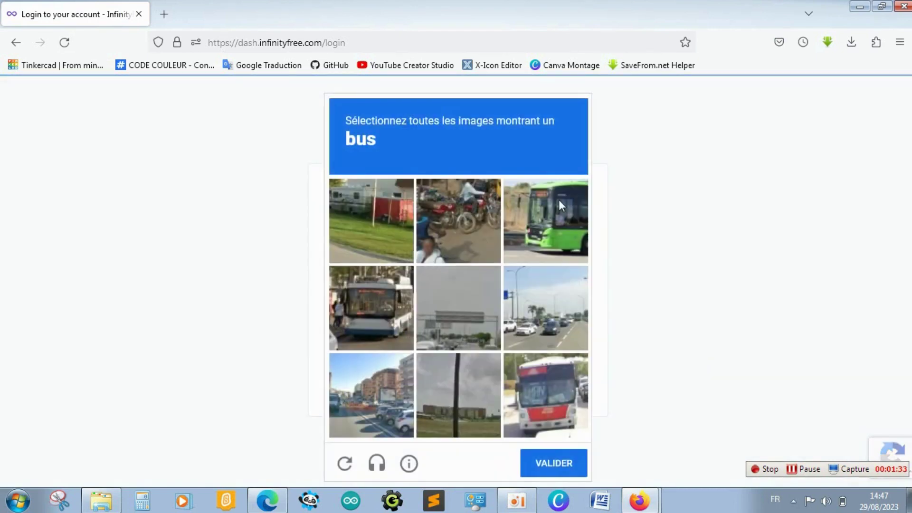
Select the three bus images in the reCAPTCHA challenge and validate them to complete the sign-in.
click(558, 200)
click(393, 306)
click(531, 389)
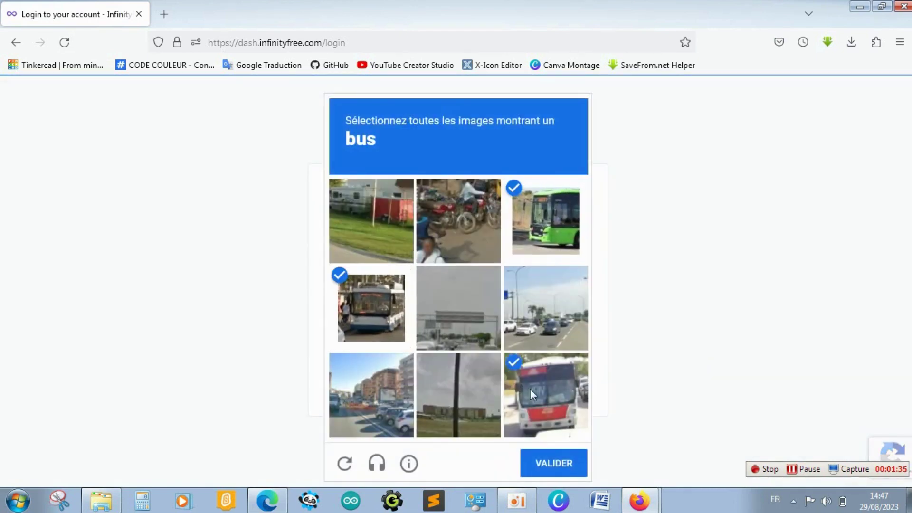
click(555, 468)
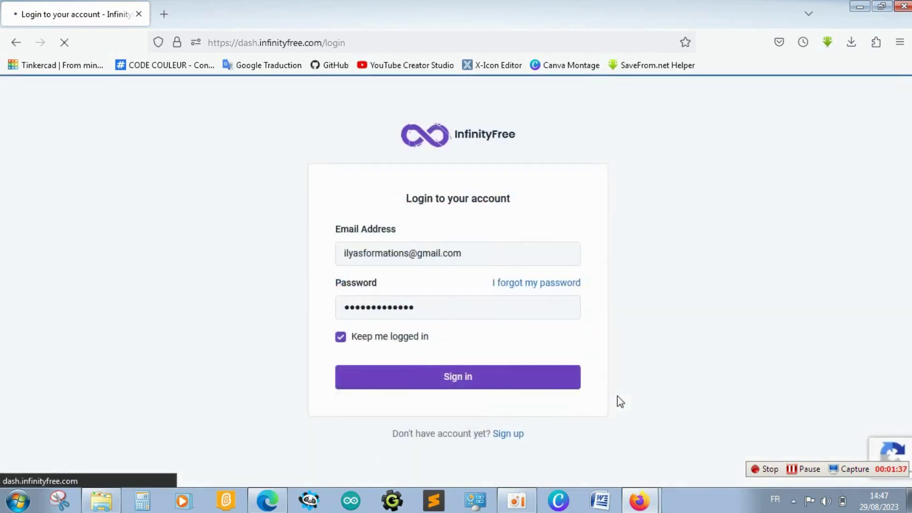
click(545, 377)
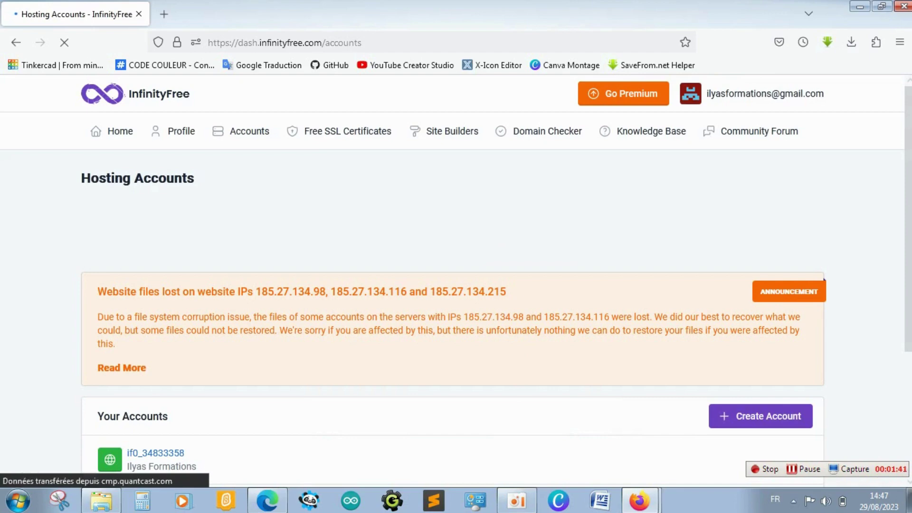
Open the active hosting account from the accounts list and launch its Softaculous Installer.
scroll(896, 187, down, 3)
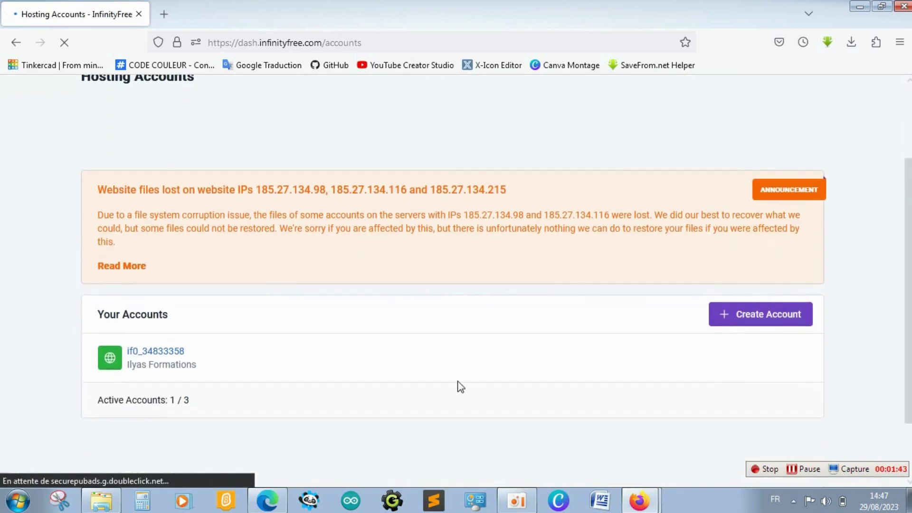
click(159, 352)
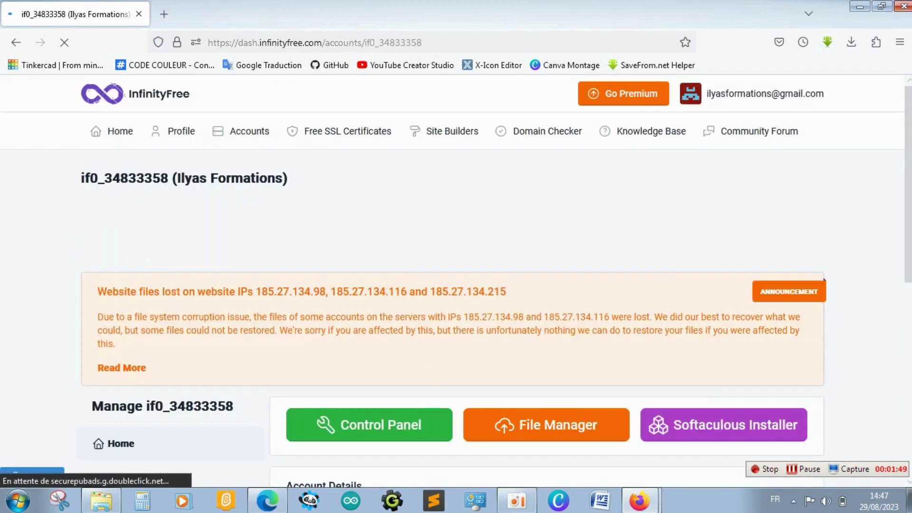
scroll(434, 374, down, 3)
scroll(366, 335, down, 4)
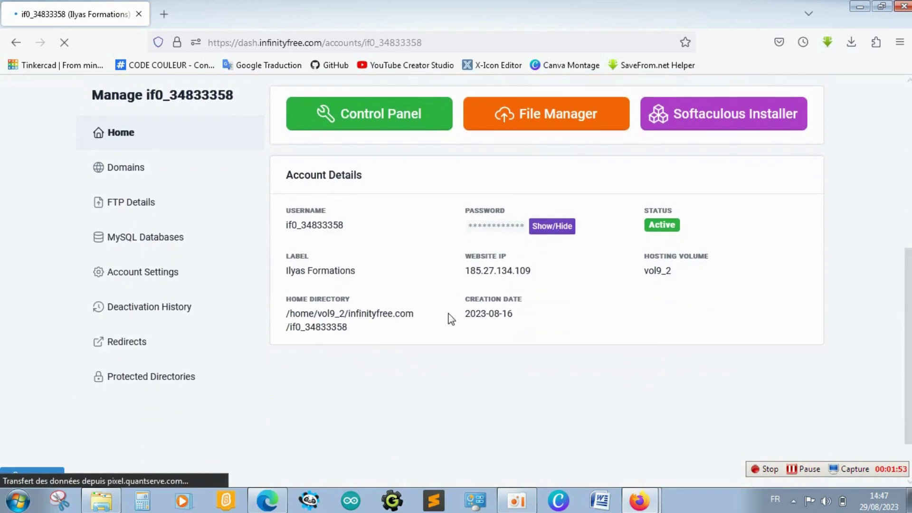
scroll(650, 299, up, 5)
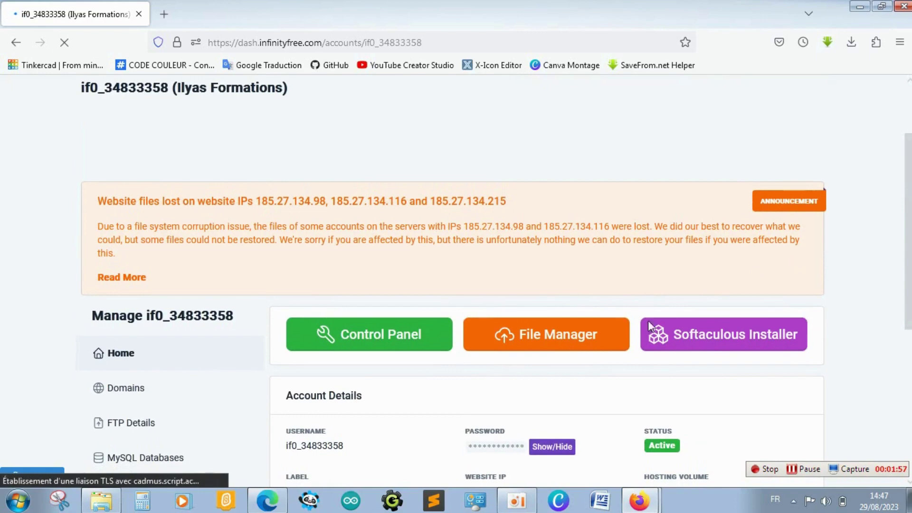
click(726, 336)
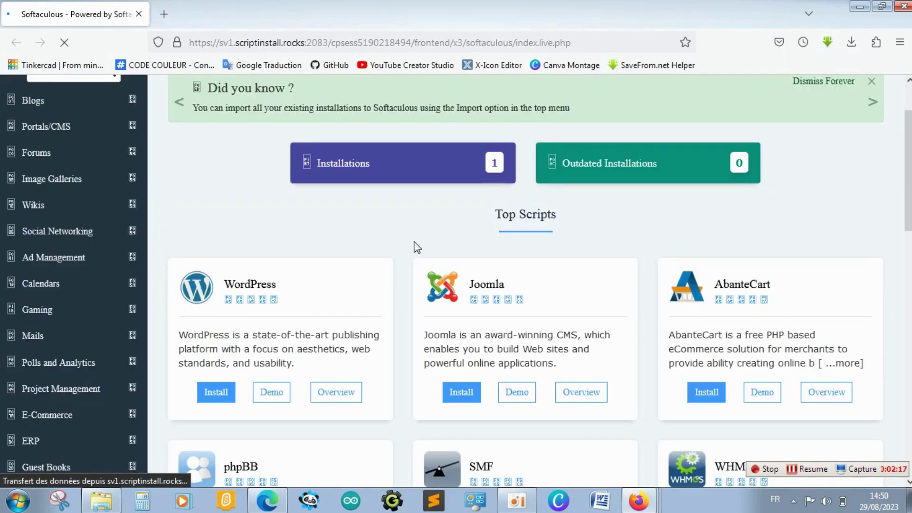
click(412, 176)
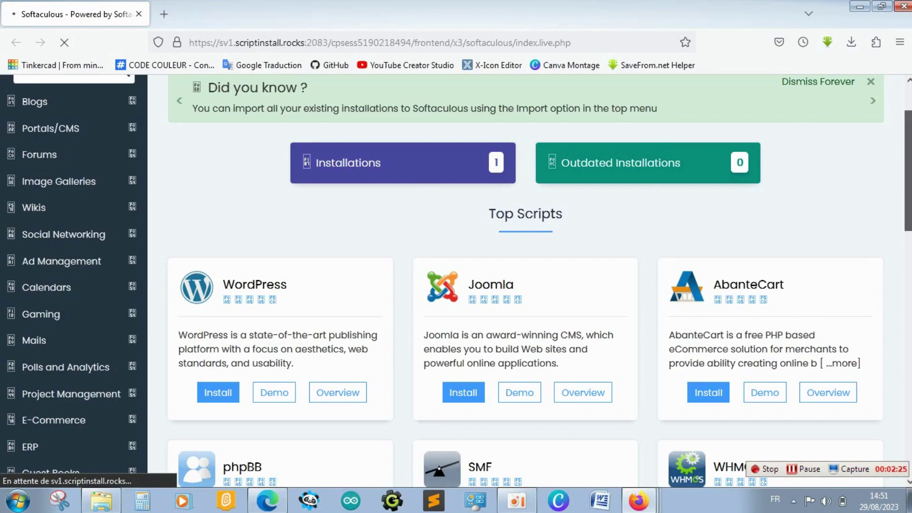
drag(908, 172, 910, 135)
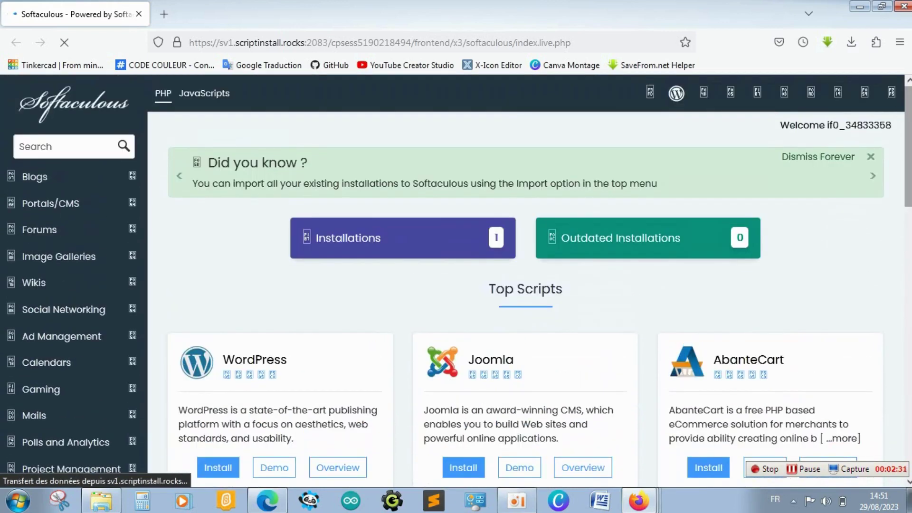
click(340, 227)
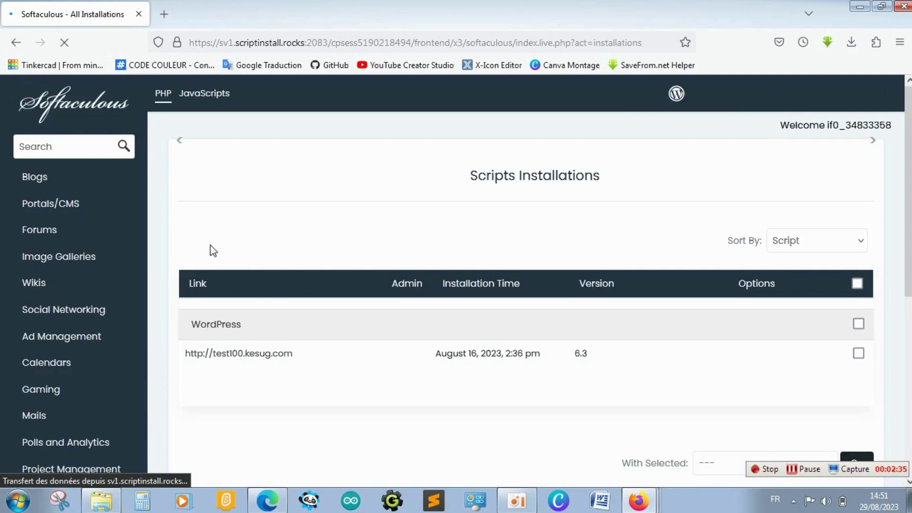
scroll(214, 250, down, 1)
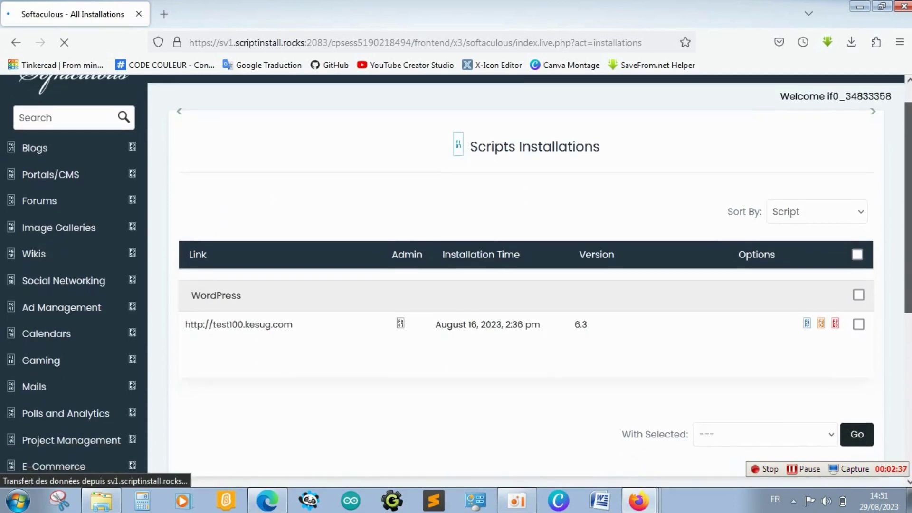
scroll(245, 318, down, 3)
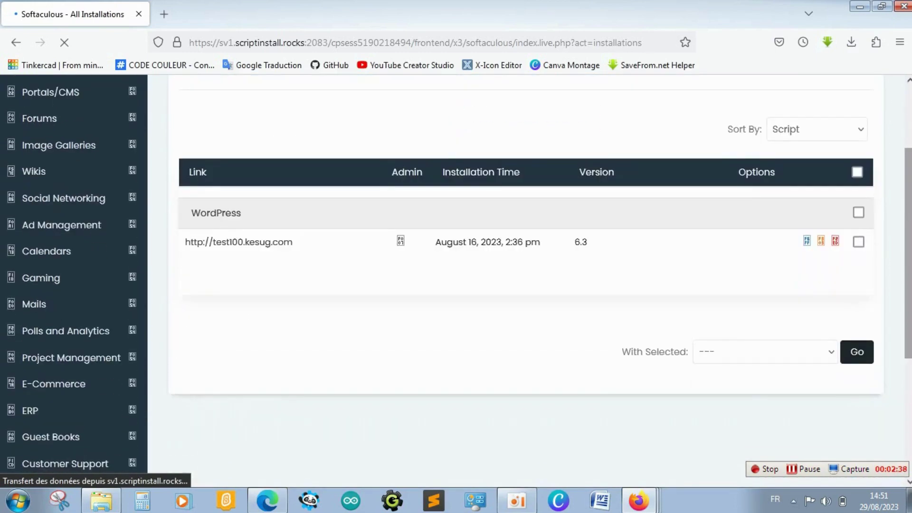
click(230, 242)
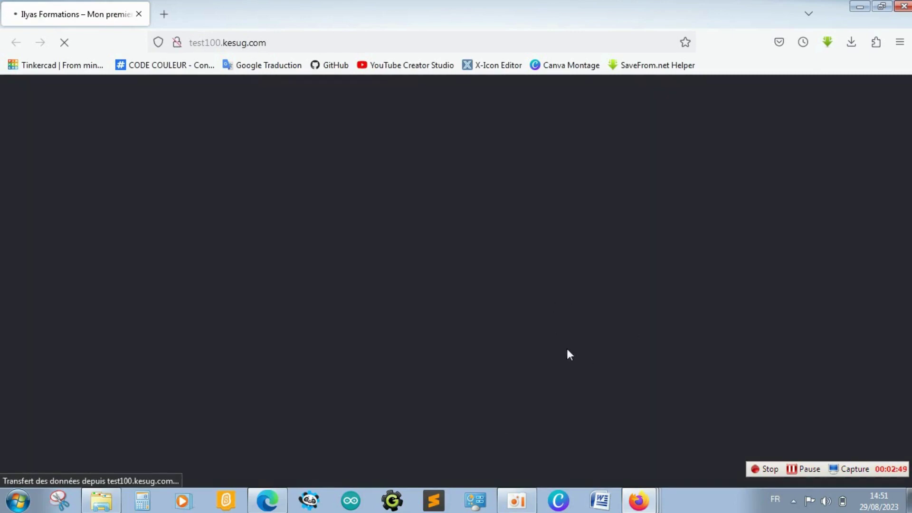
Return to the script installations list and open the WordPress admin dashboard of the test100.kesug.com installation.
mouse_move(652, 508)
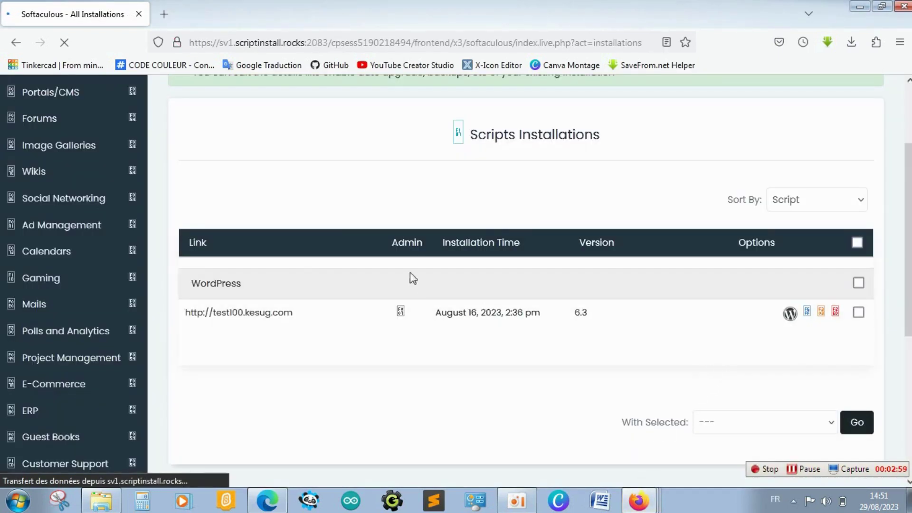
click(400, 312)
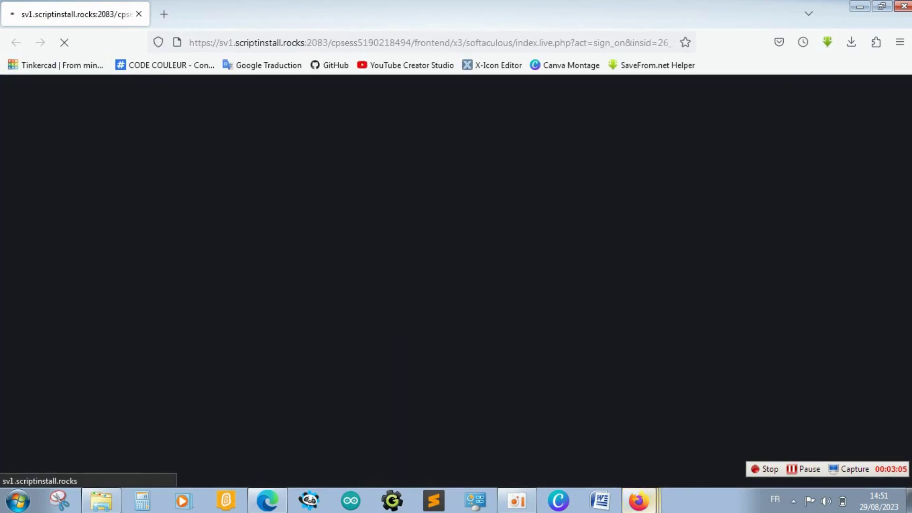
click(639, 501)
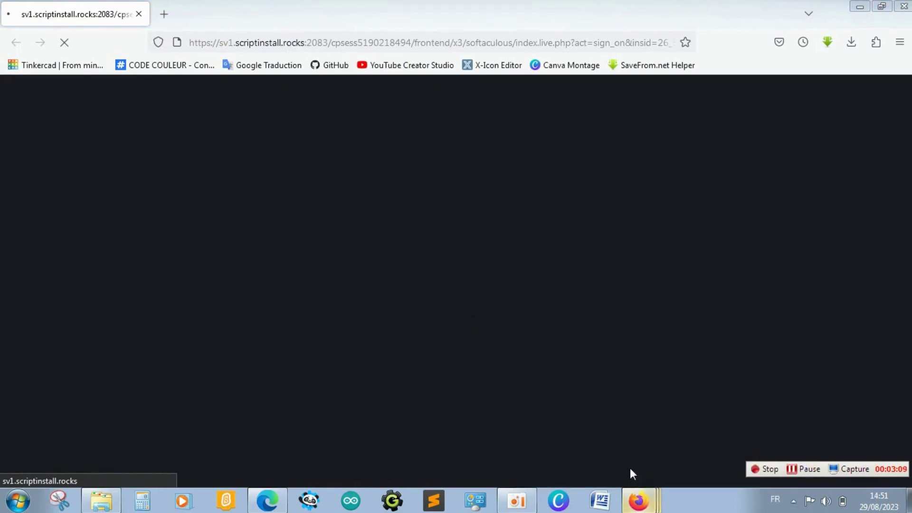
click(599, 406)
mouse_move(640, 502)
click(564, 382)
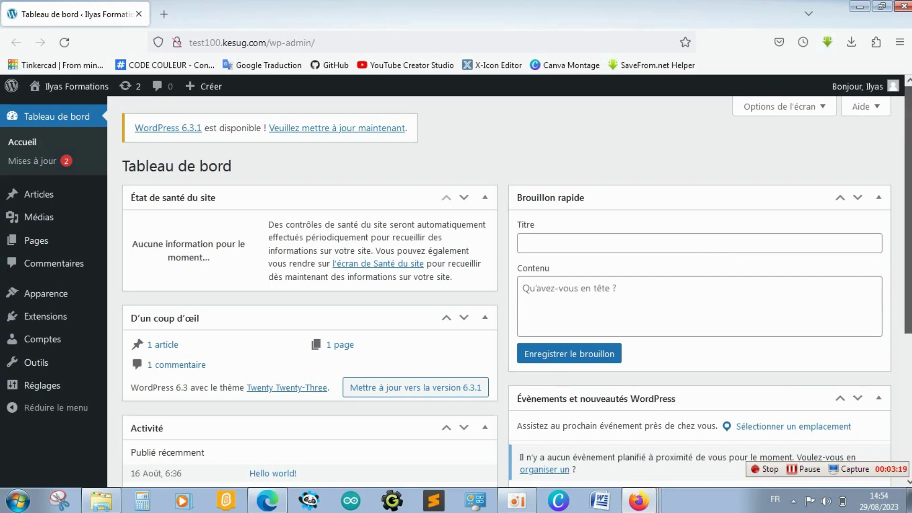
Look over the dashboard overview and open the WordPress updates page to examine its core, extension, theme and translation updates.
scroll(514, 285, down, 5)
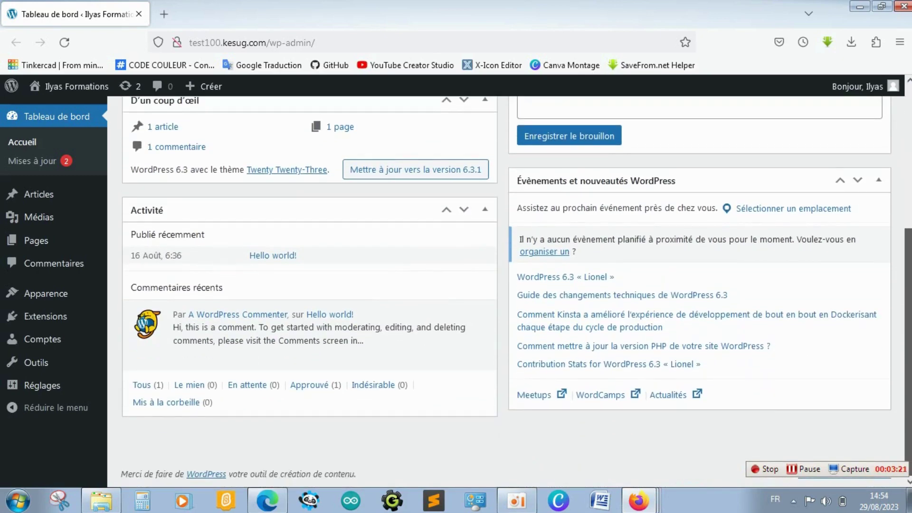
scroll(514, 285, up, 5)
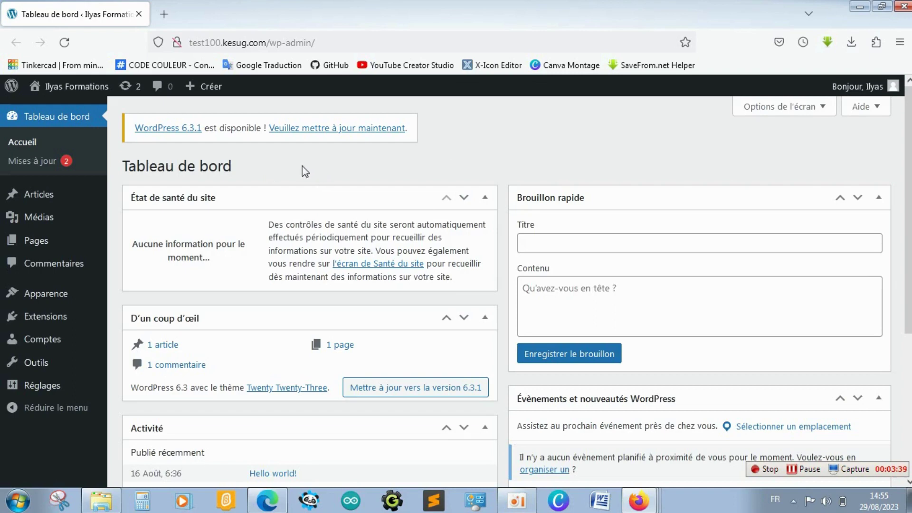
click(126, 87)
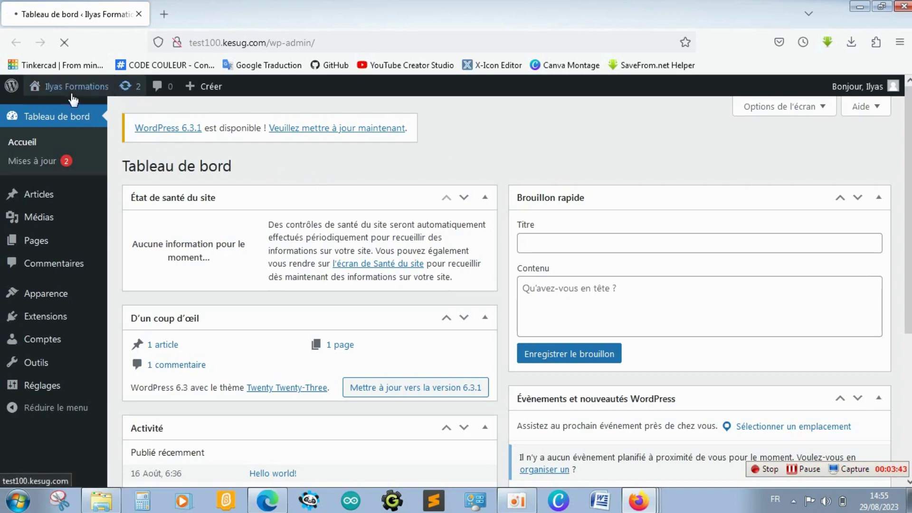
mouse_move(73, 92)
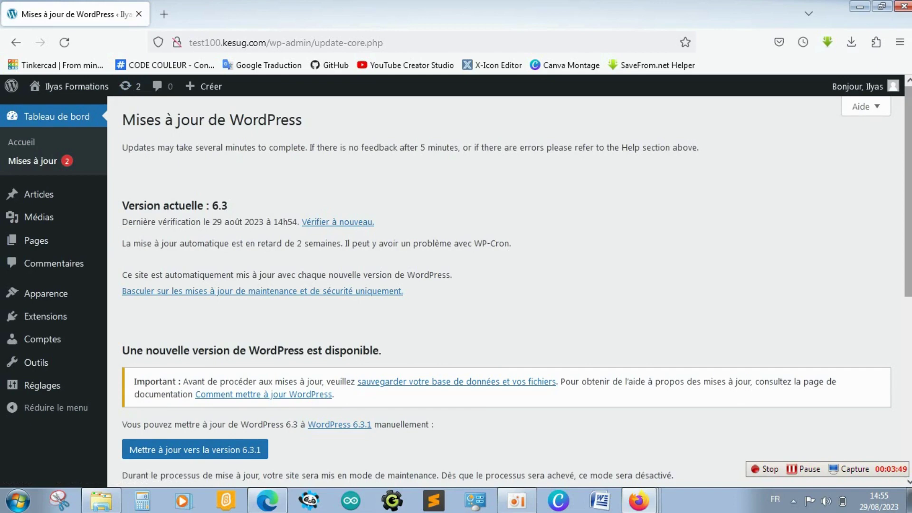
scroll(570, 273, down, 3)
scroll(507, 290, down, 4)
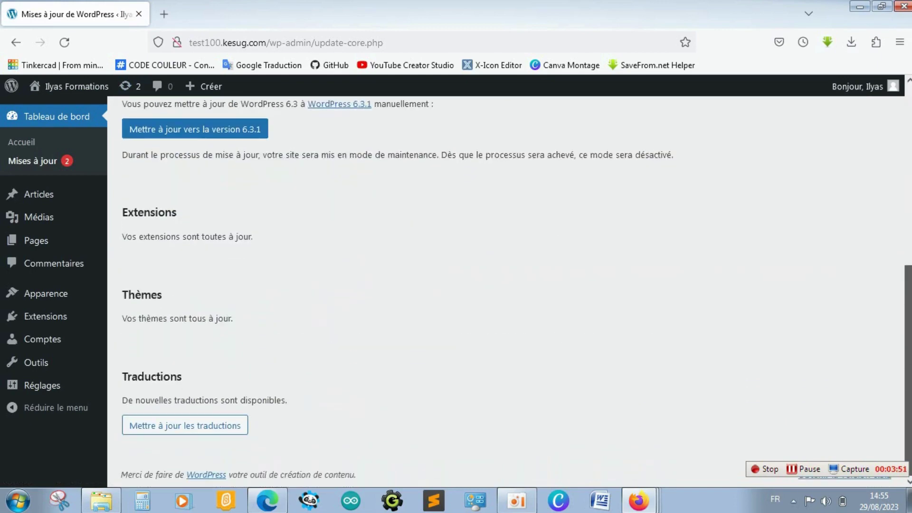
scroll(891, 160, up, 7)
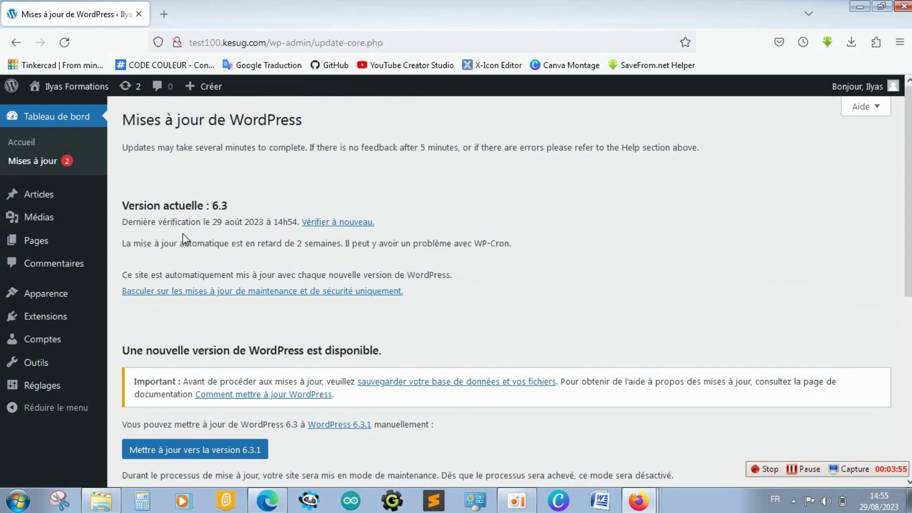
click(63, 163)
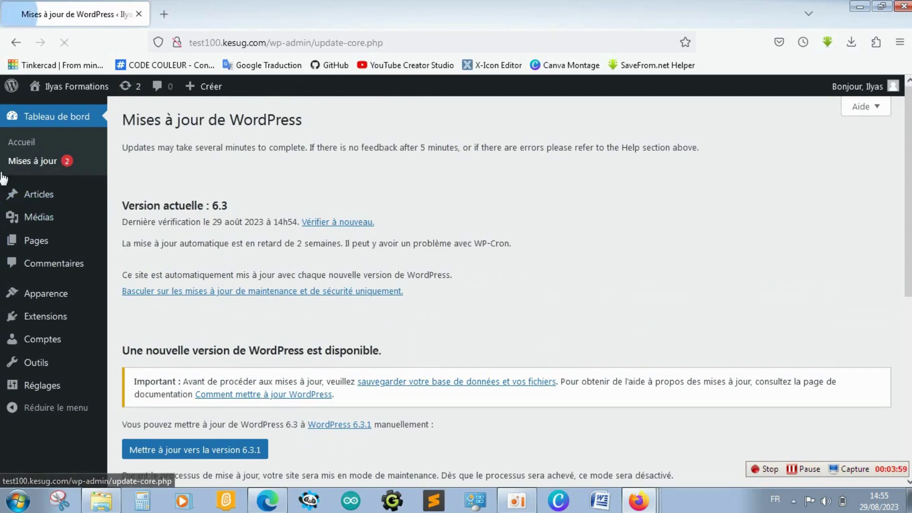
Try to update WordPress to version 6.3.1 from the updates page and stop the pending page load.
scroll(383, 332, down, 3)
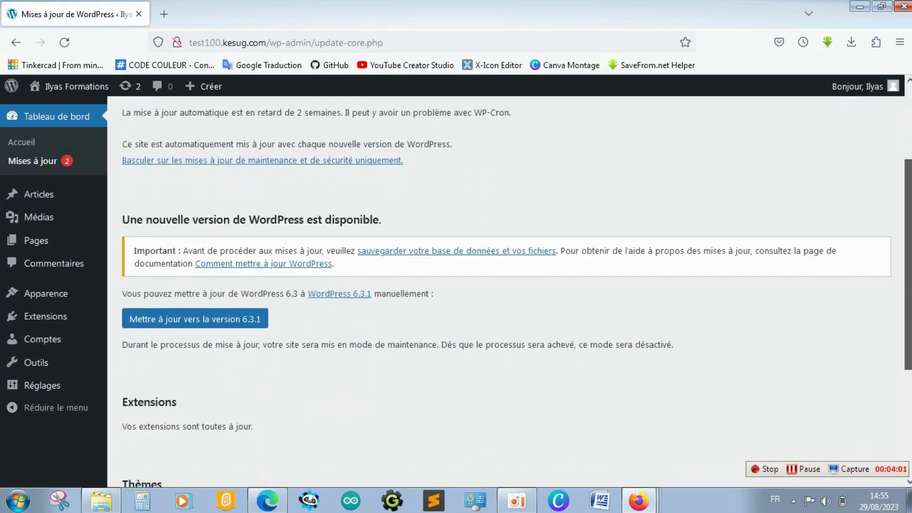
scroll(460, 249, up, 1)
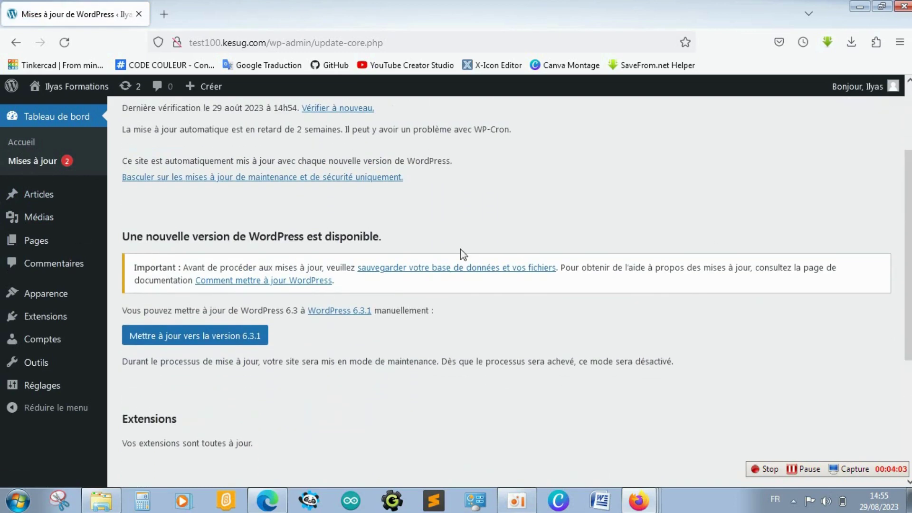
click(186, 336)
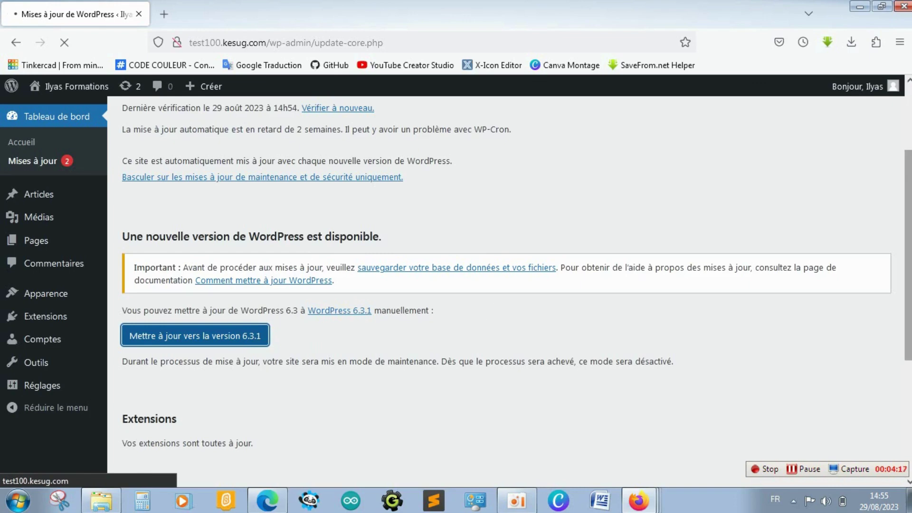
drag(909, 163, 909, 270)
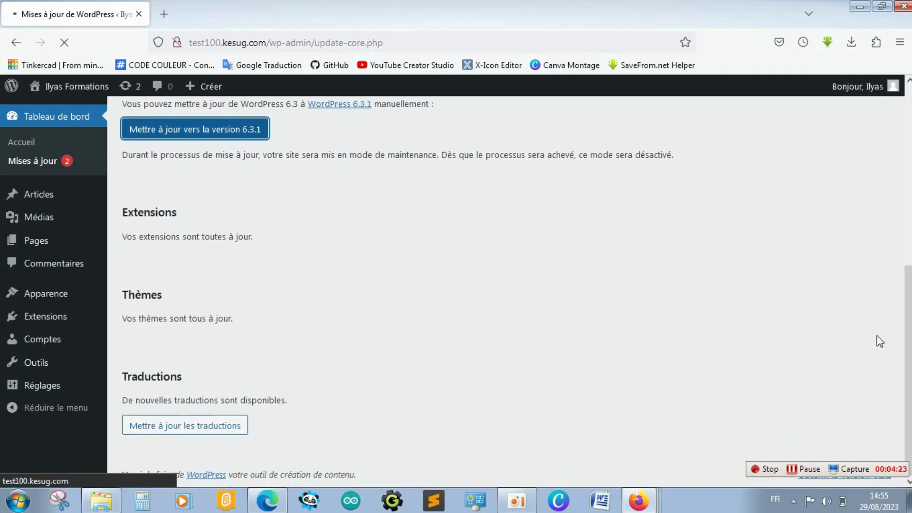
scroll(475, 286, up, 6)
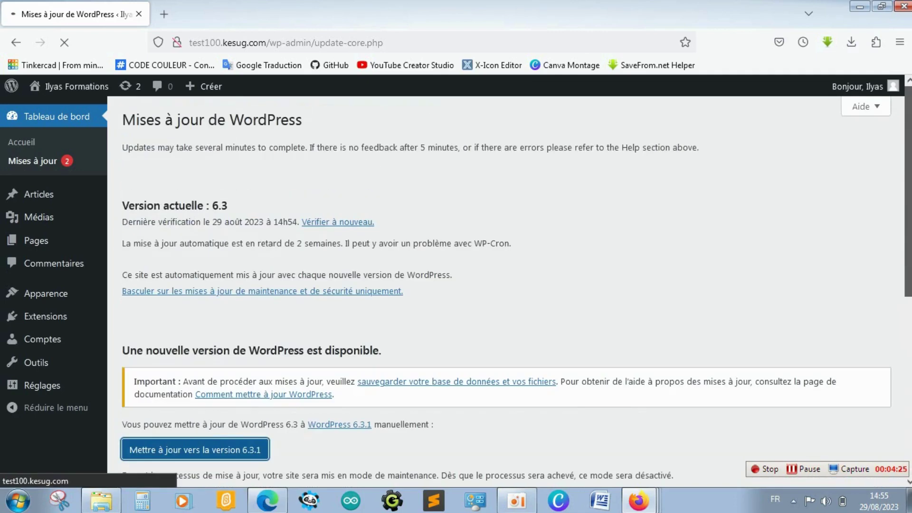
scroll(471, 223, down, 4)
scroll(471, 223, up, 2)
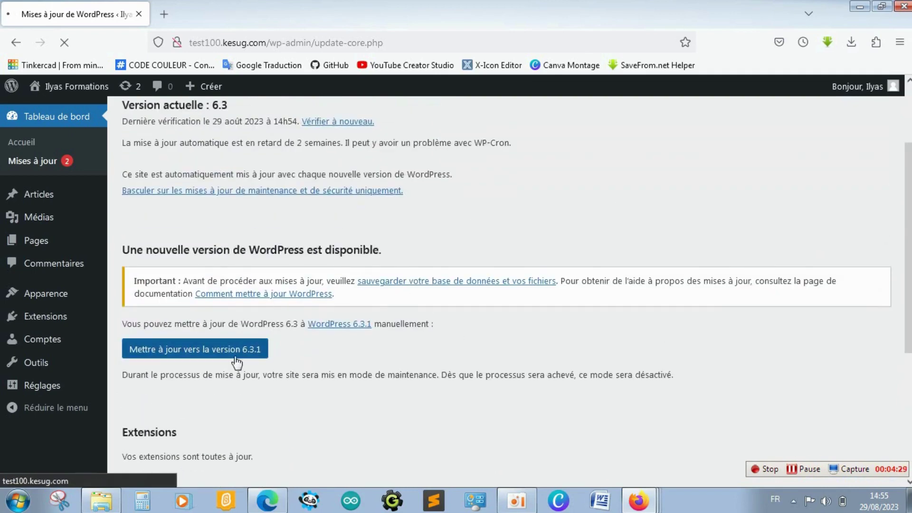
click(192, 359)
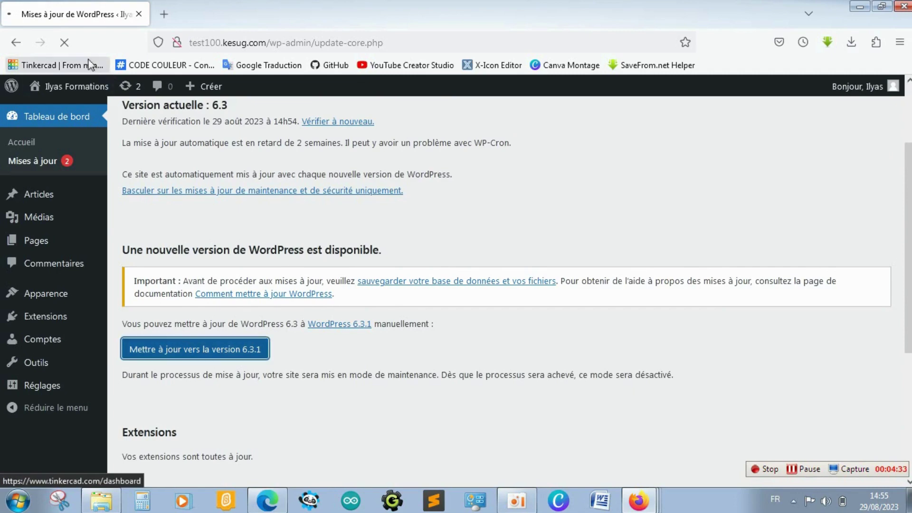
click(64, 42)
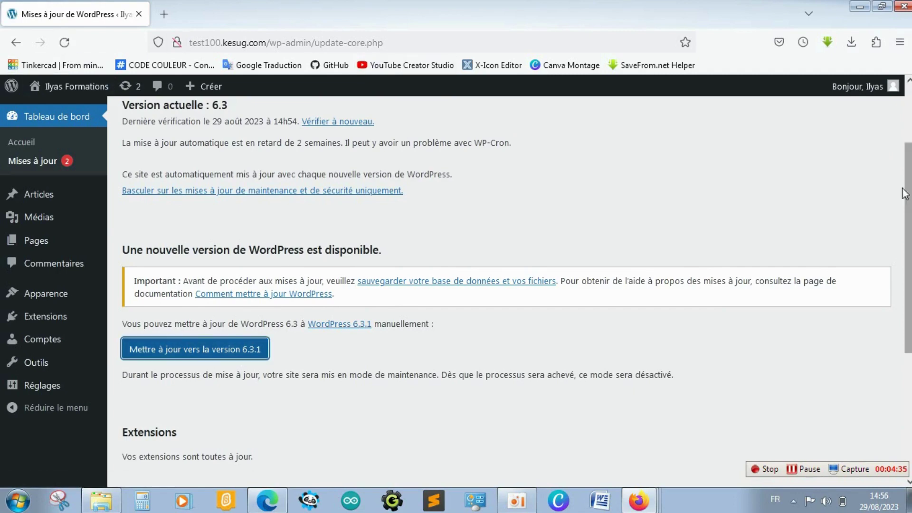
Return to the dashboard home page, look over it and open the list of all articles.
click(58, 122)
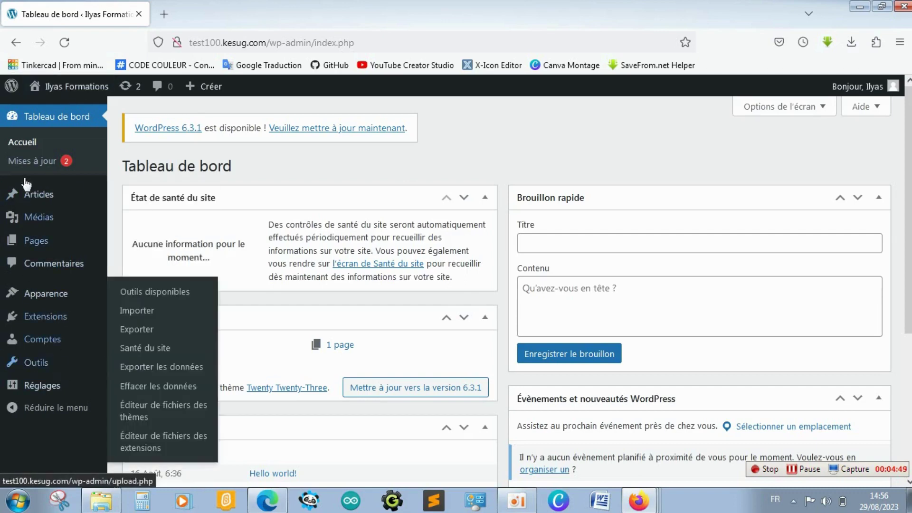
mouse_move(52, 234)
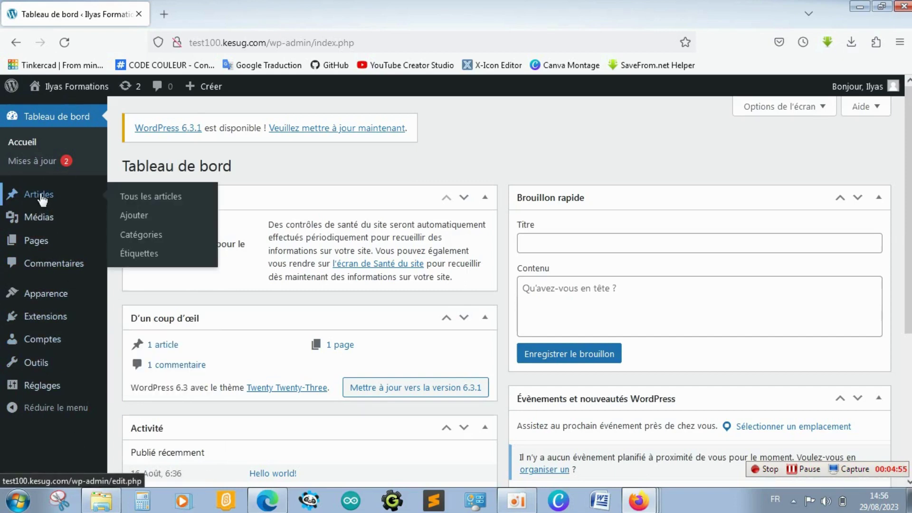
click(56, 149)
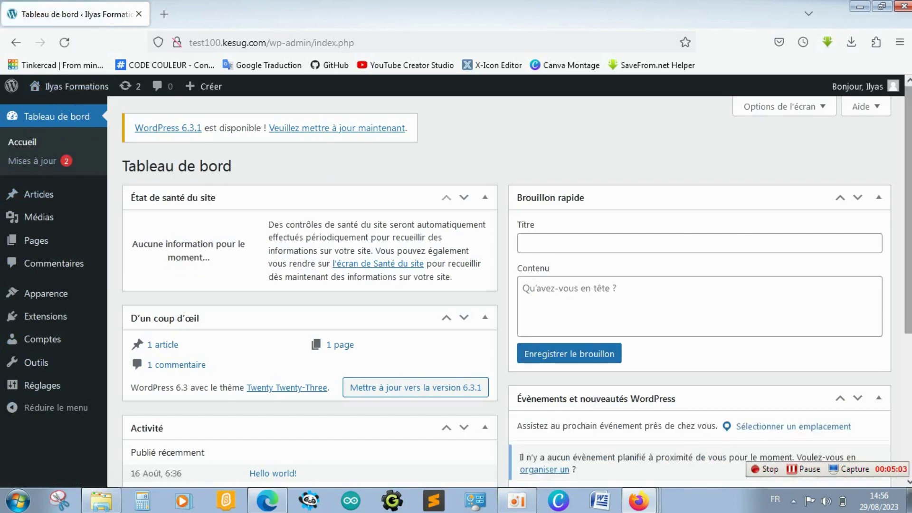
scroll(907, 209, down, 5)
scroll(908, 210, up, 5)
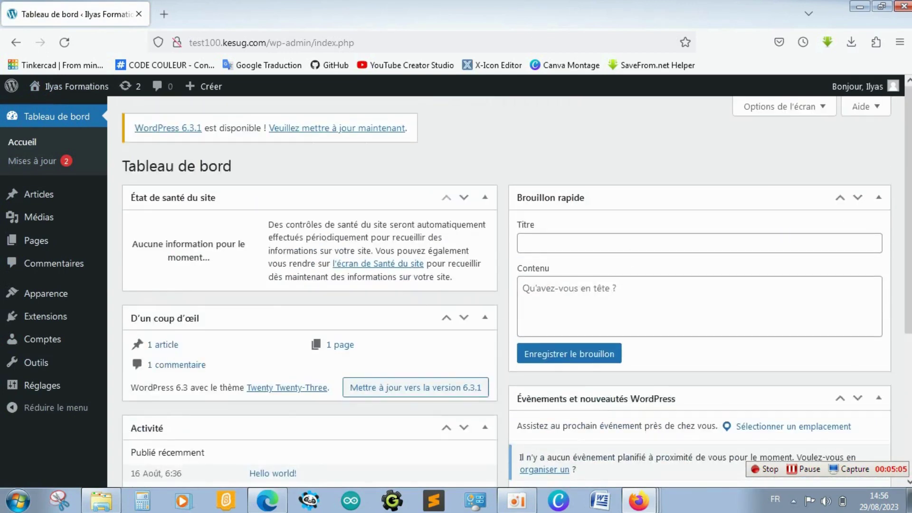
mouse_move(38, 203)
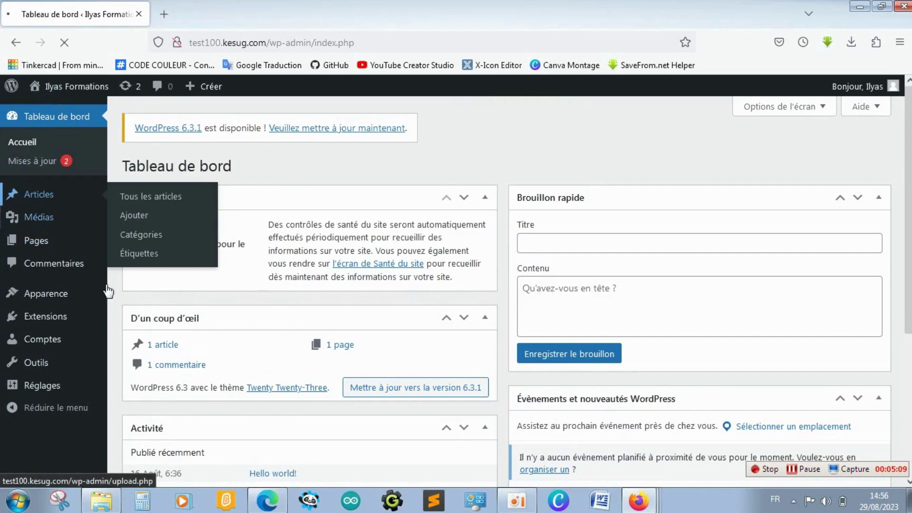
click(376, 387)
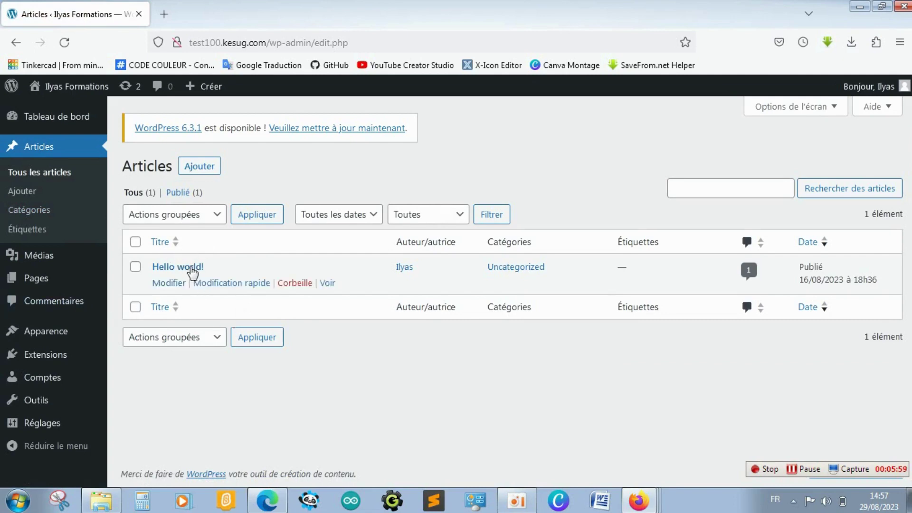
Rename the "Hello world!" article to "Post 1" with quick edit and save the update.
click(172, 284)
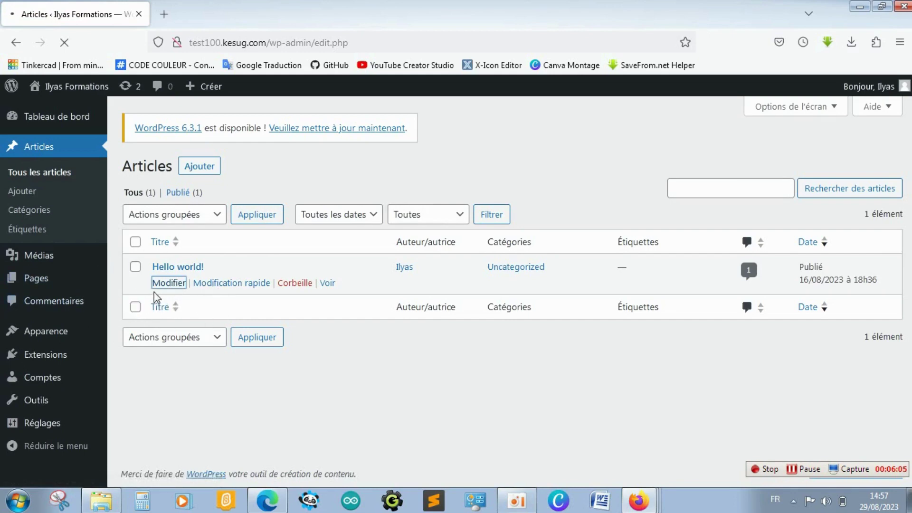
click(229, 283)
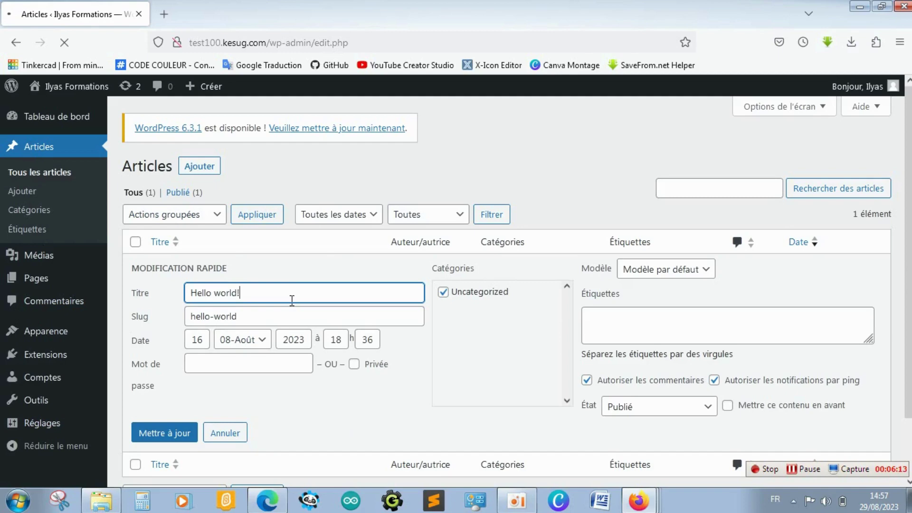
key(BackSpace)
key(BackSpace)
key(BackSpace)
key(BackSpace)
key(BackSpace)
key(BackSpace)
key(BackSpace)
key(BackSpace)
key(BackSpace)
key(BackSpace)
key(BackSpace)
key(BackSpace)
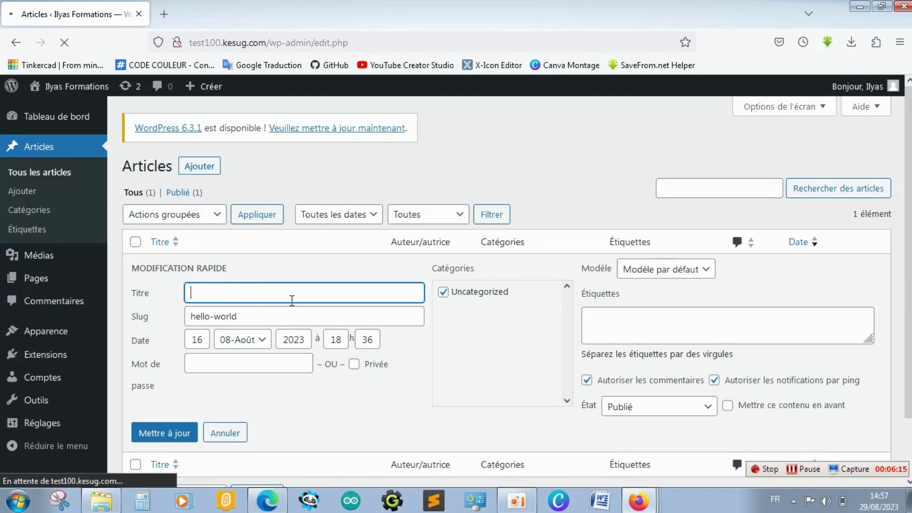
text(P)
text(ost 1)
click(275, 321)
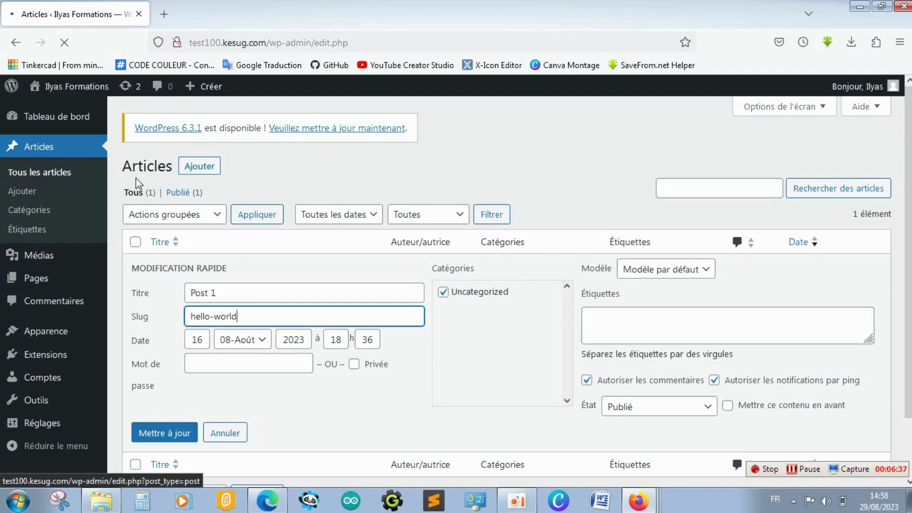
click(66, 42)
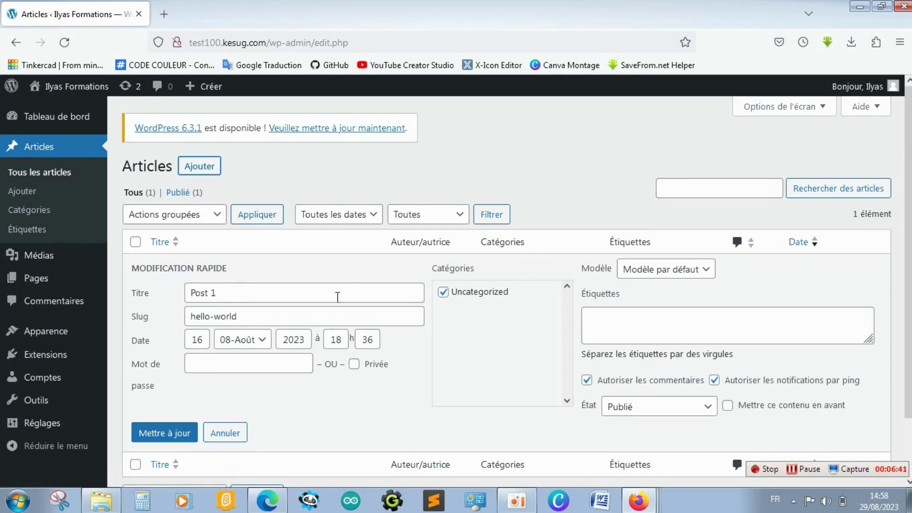
click(179, 432)
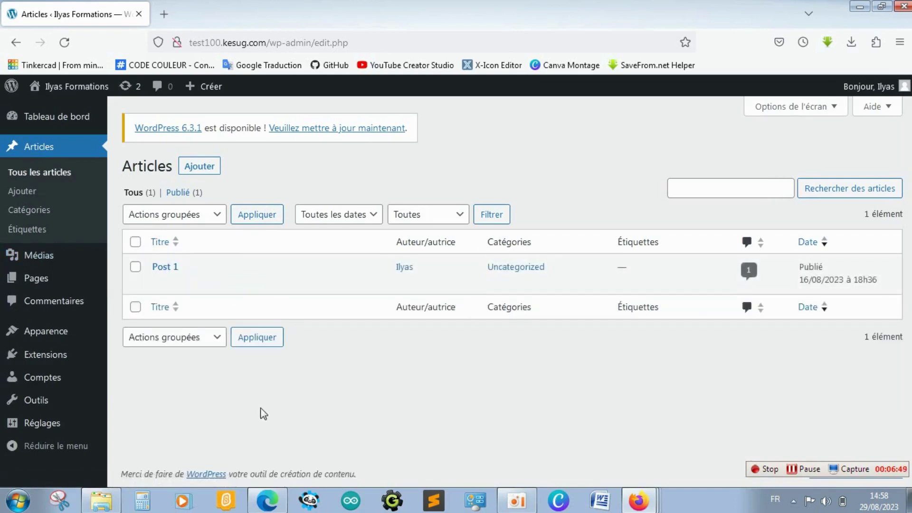
Start a new article and go through the block editor's welcome guide to its end.
click(64, 194)
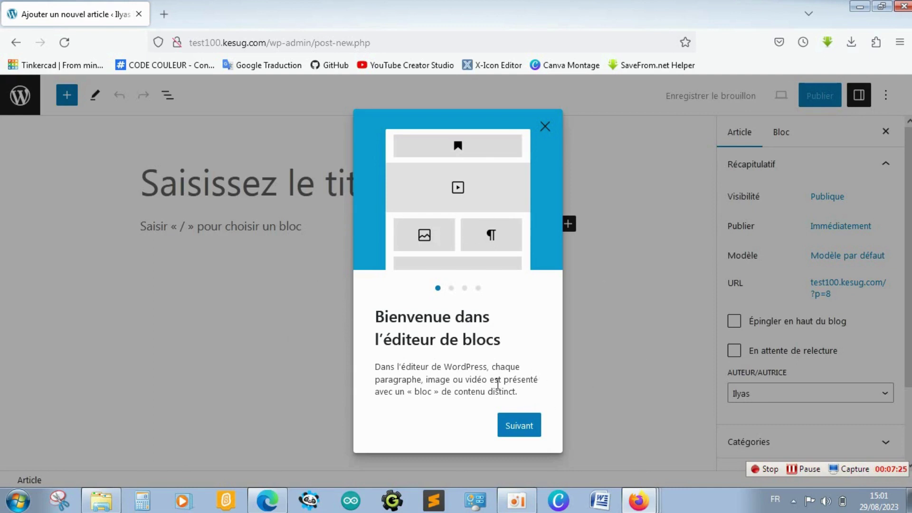
click(526, 427)
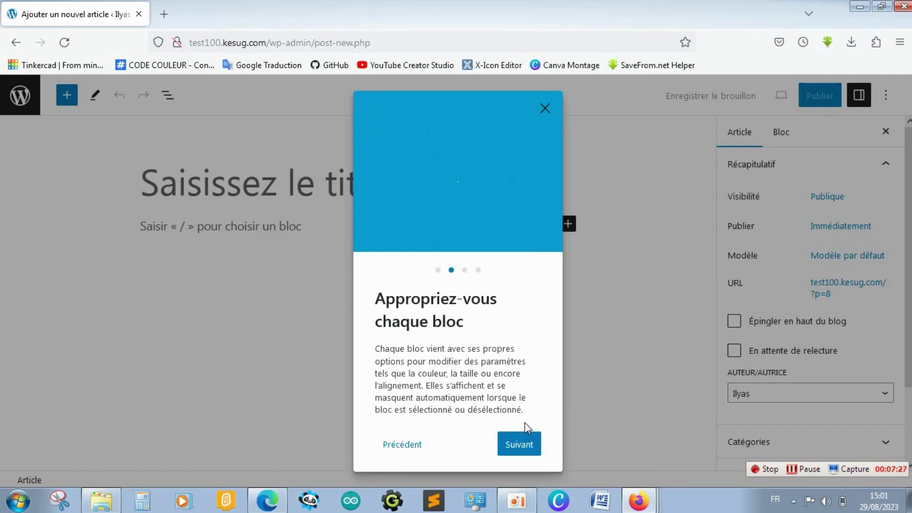
click(525, 452)
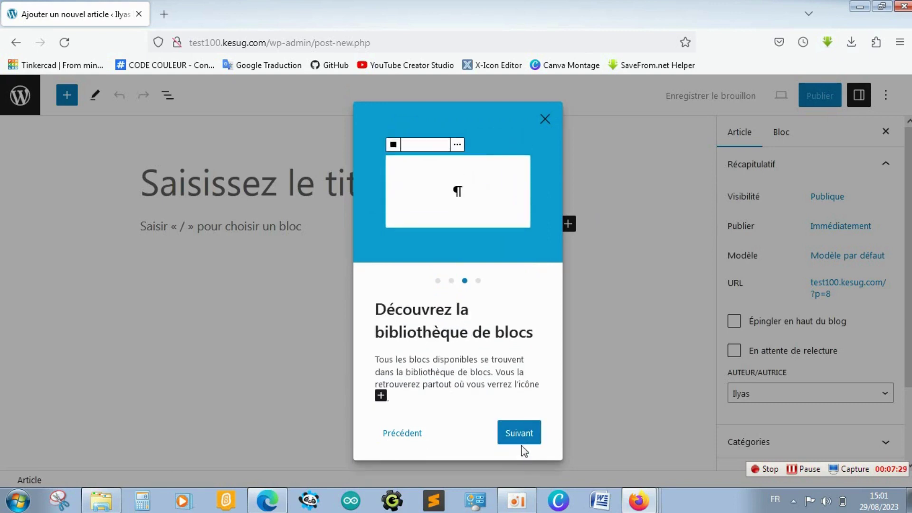
click(520, 436)
click(517, 438)
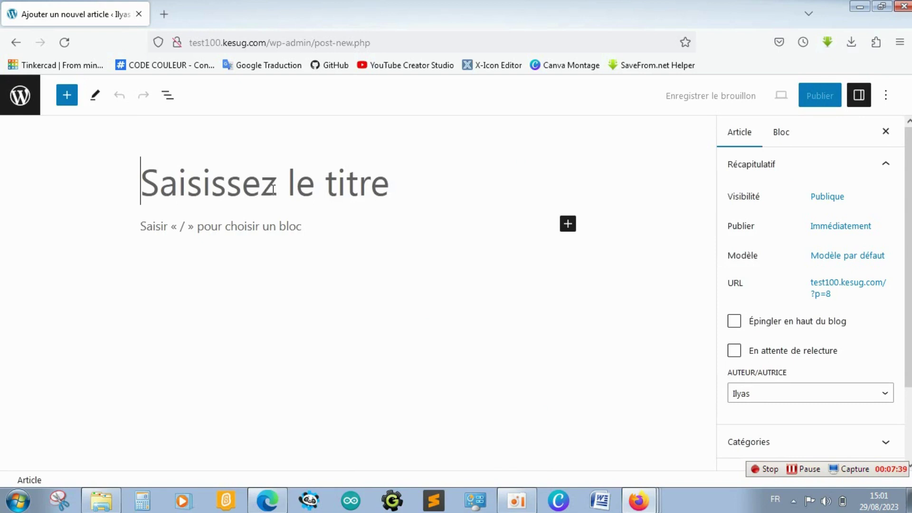
Title the new article "Bonjour nos follwers".
text(B)
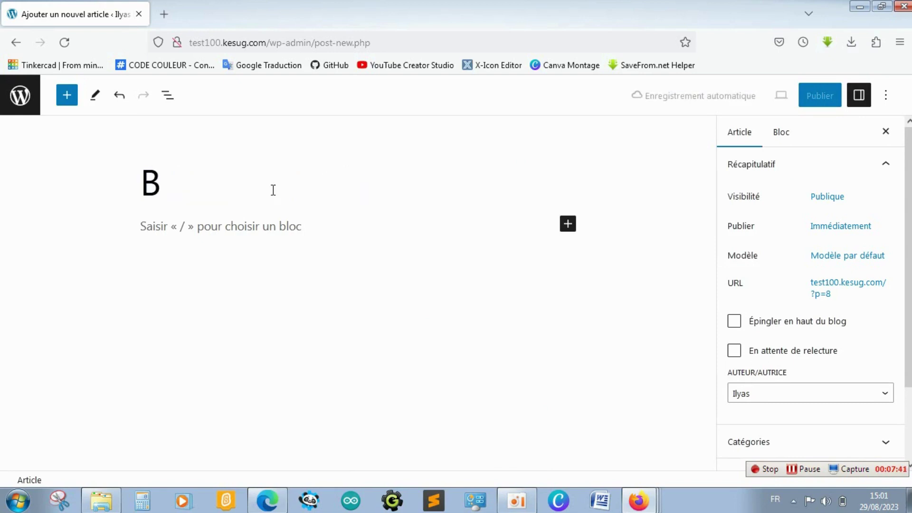
text(onjour)
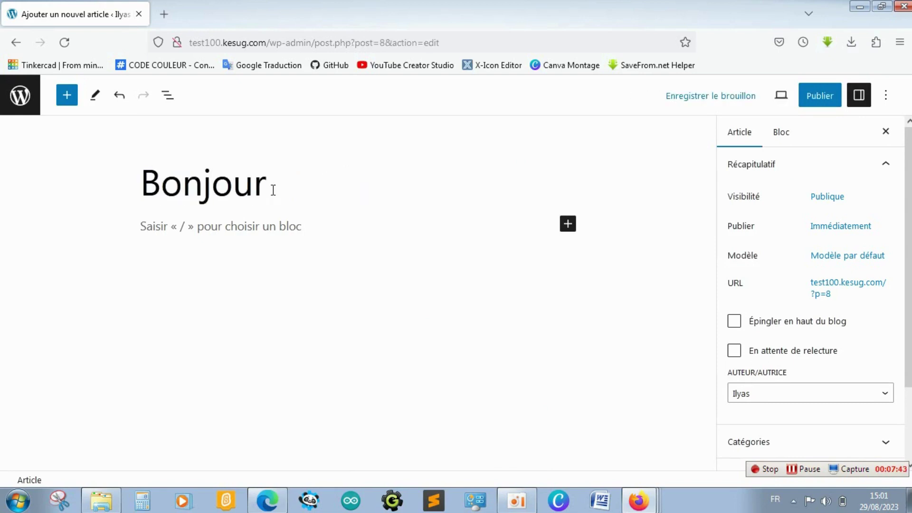
text( nops)
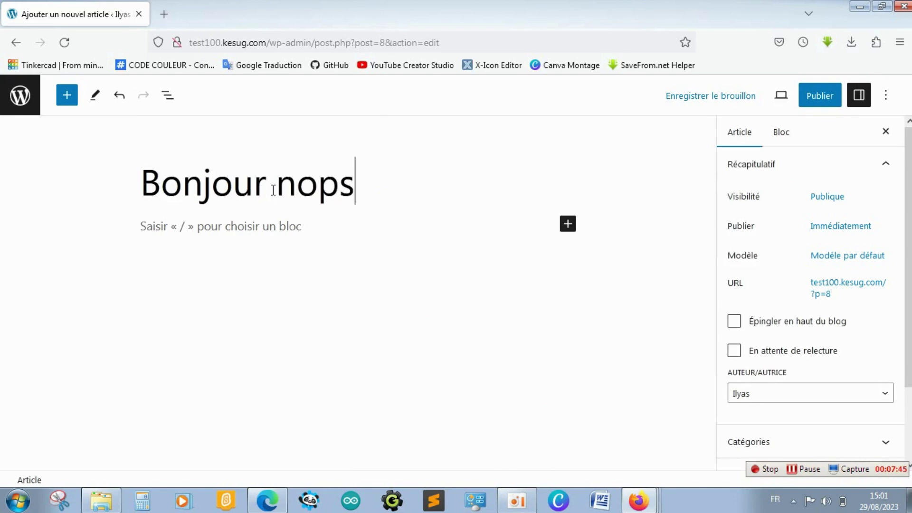
key(BackSpace)
key(BackSpace)
text(s follwzr)
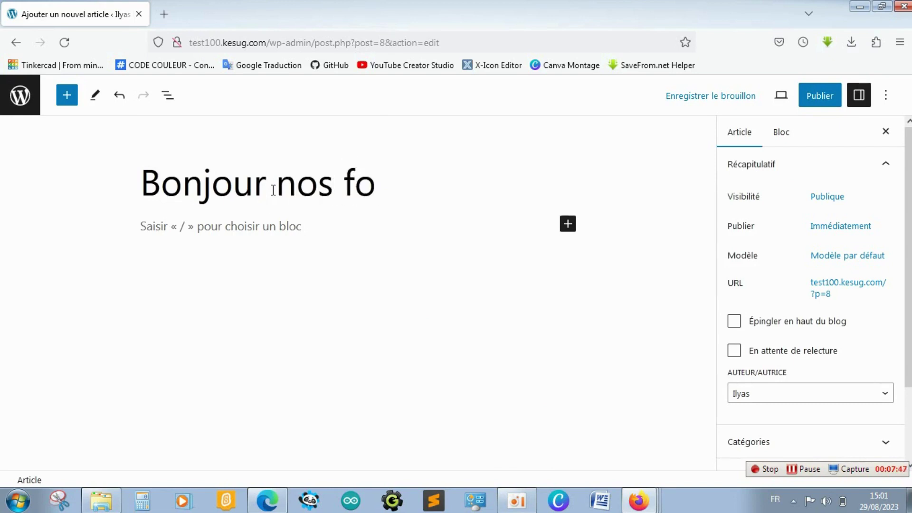
key(BackSpace)
key(BackSpace)
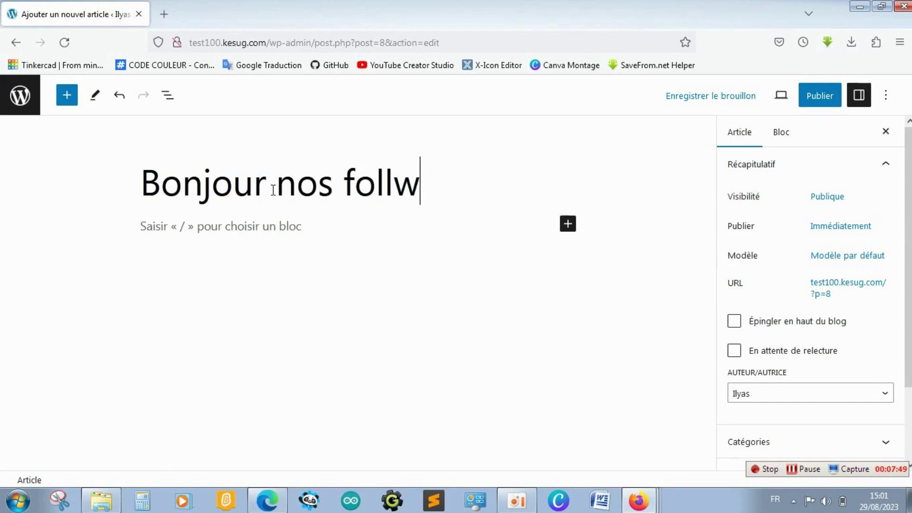
text(ers)
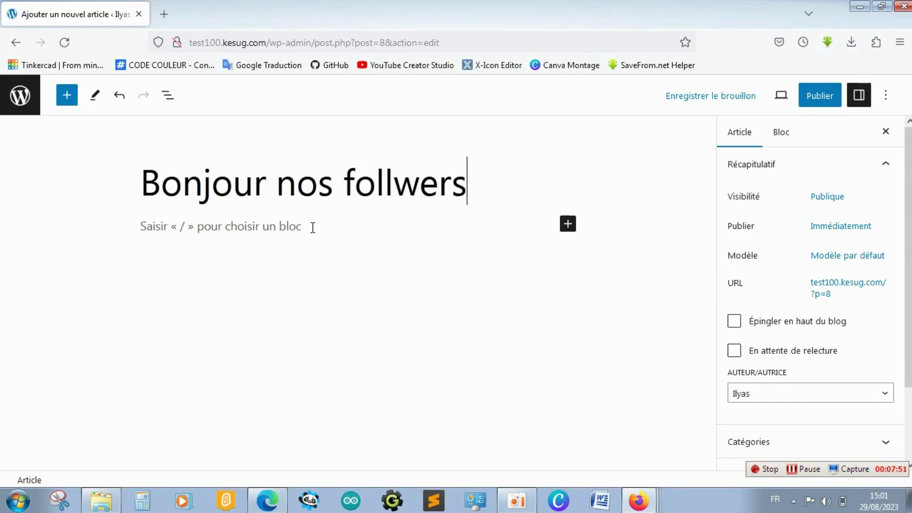
Begin the article's first paragraph under the title with the text "Binjour tout le monde".
click(217, 231)
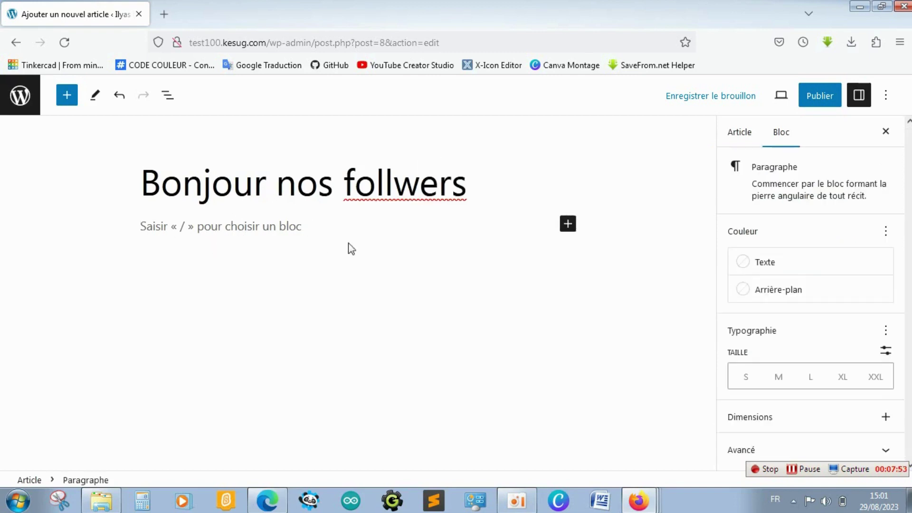
click(567, 224)
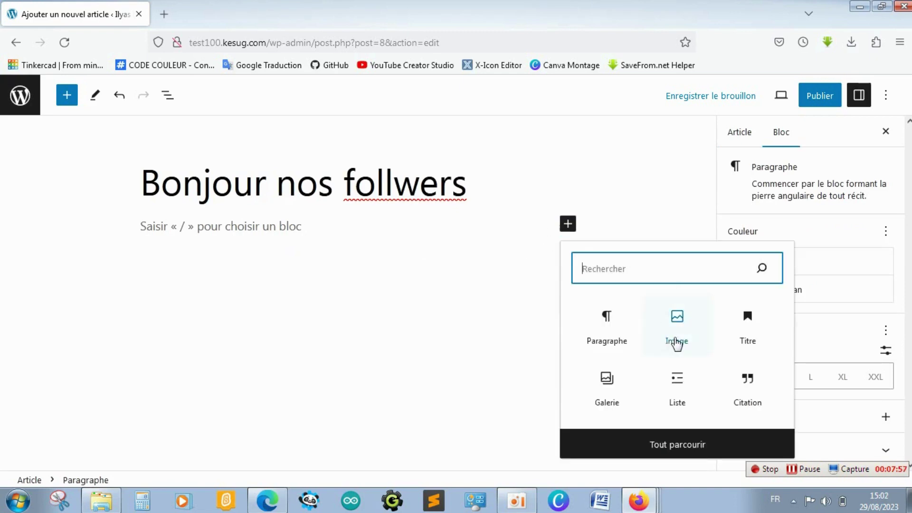
click(627, 339)
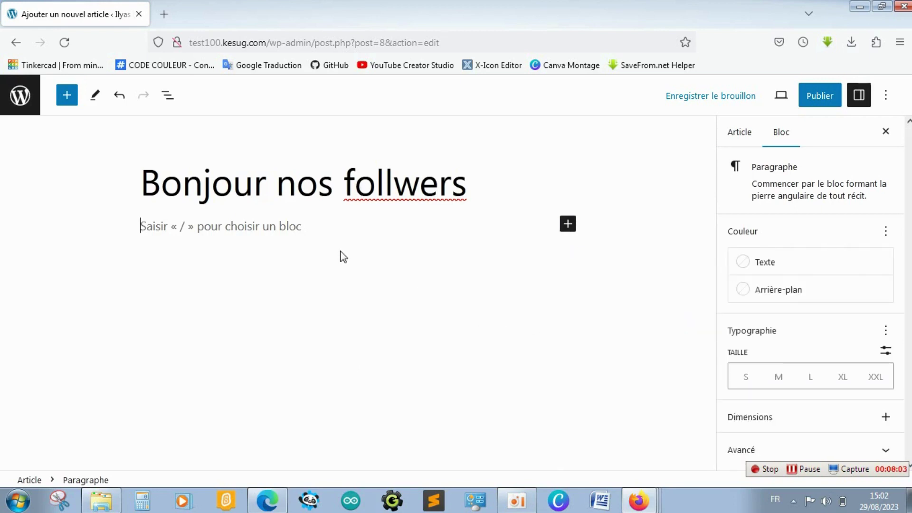
text(Binjo)
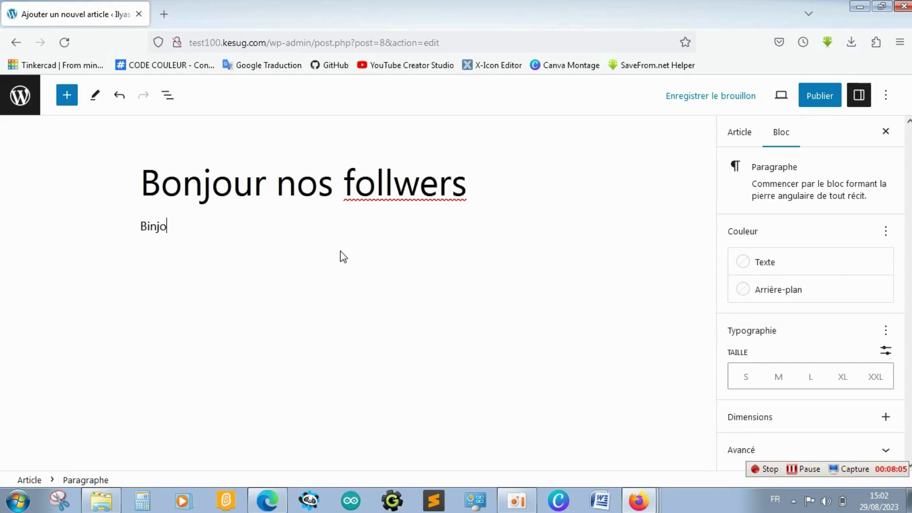
text(ur toul)
key(BackSpace)
key(BackSpace)
text(le monde)
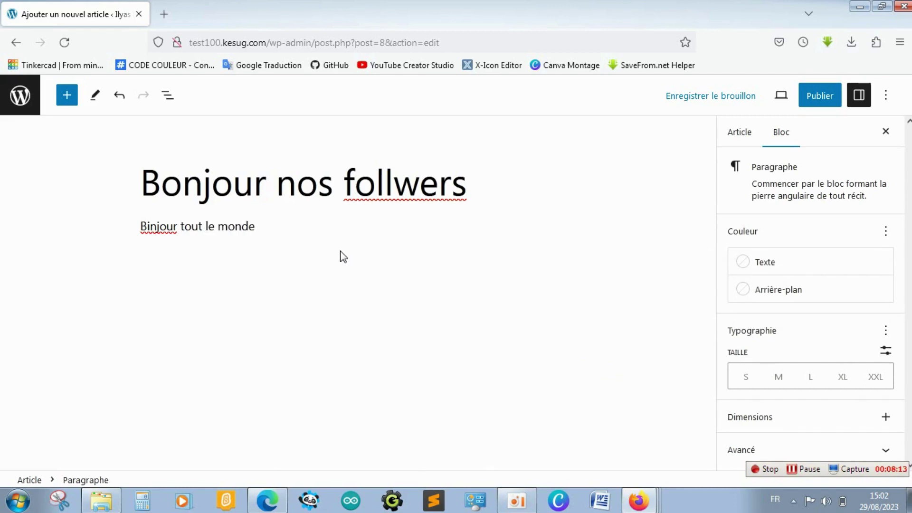
Continue the paragraph with "n'oubliez pas de mettre un like et s'abonner la chaîne et activer les notifications".
text( n'oub)
text(liez pad)
text( de m)
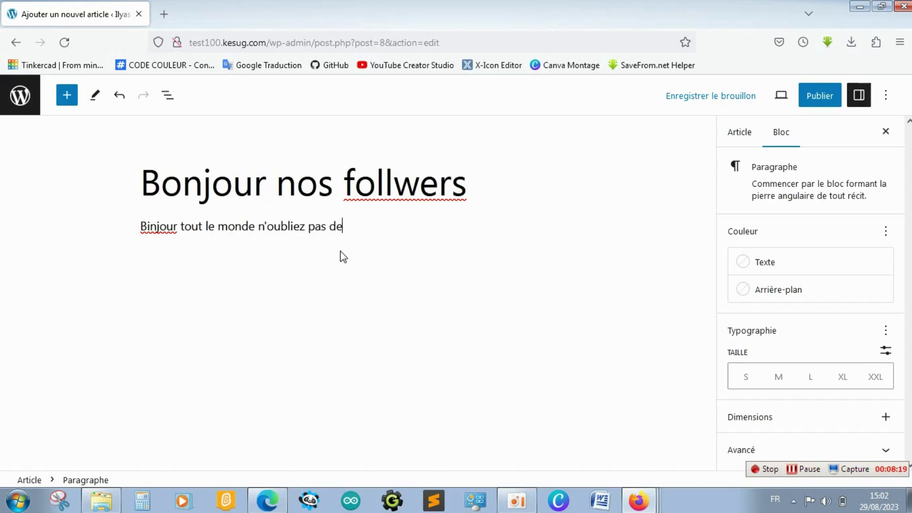
text(ettre un)
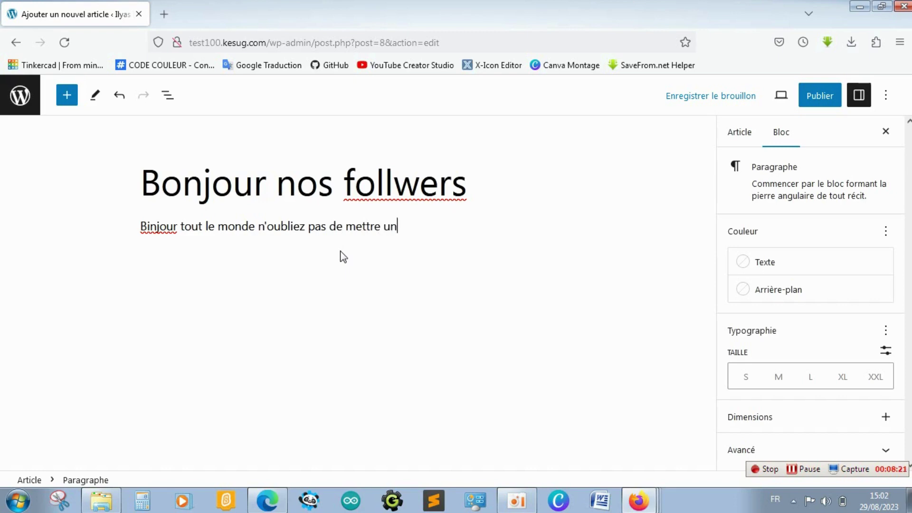
text( like et s'abon)
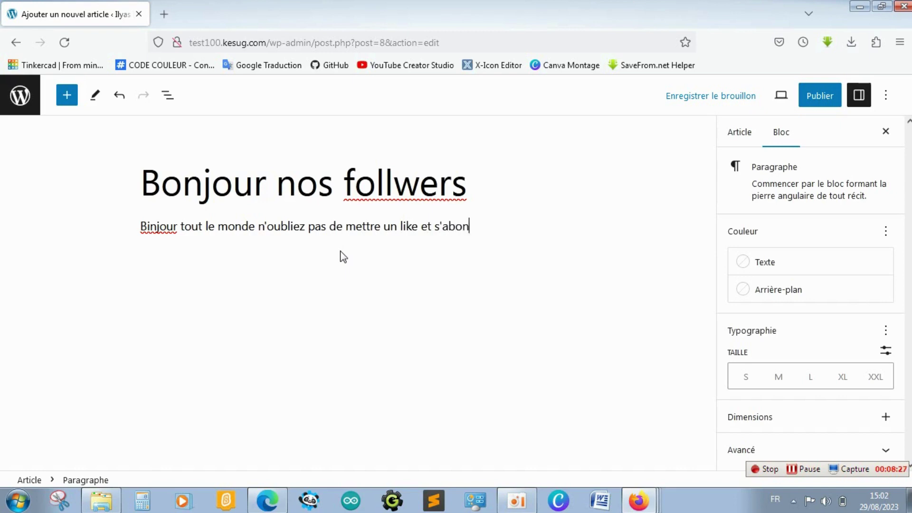
text(ner la chaîne )
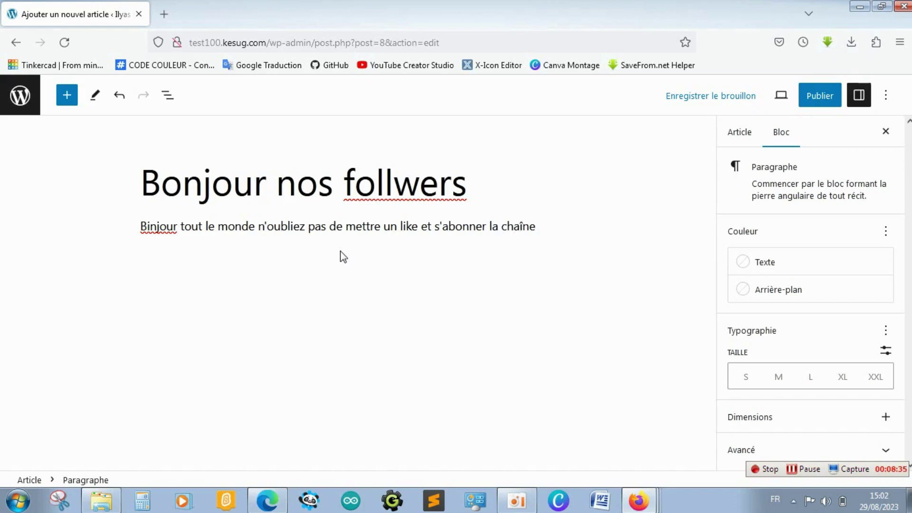
text(et activer les n)
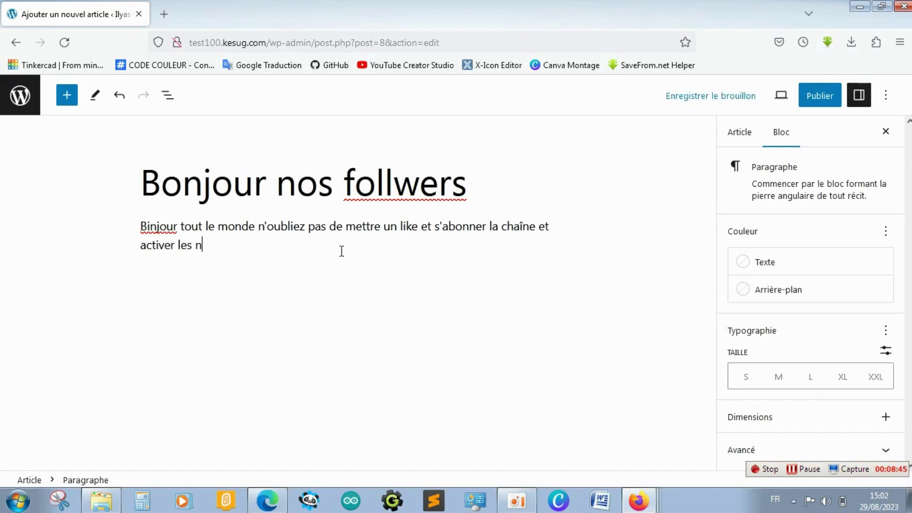
text(otifications)
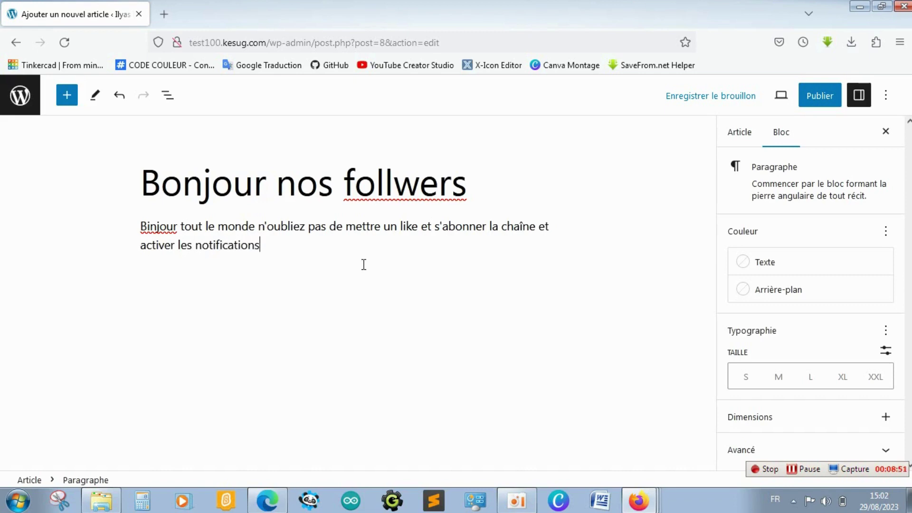
Insert an Image block on a new line below the paragraph.
key(Return)
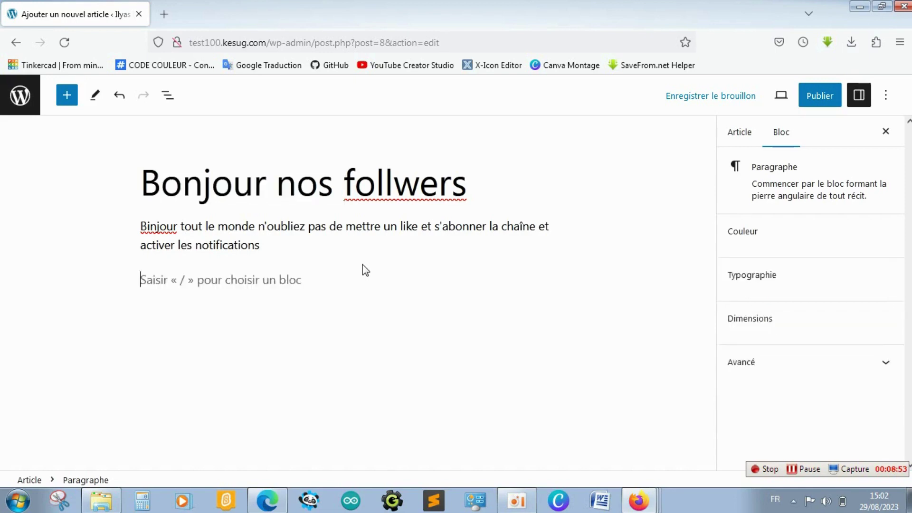
text(/)
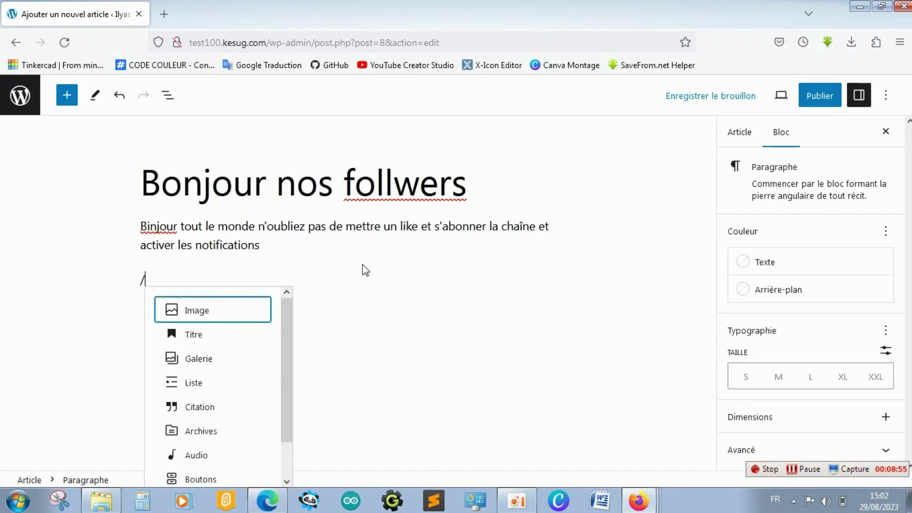
click(237, 312)
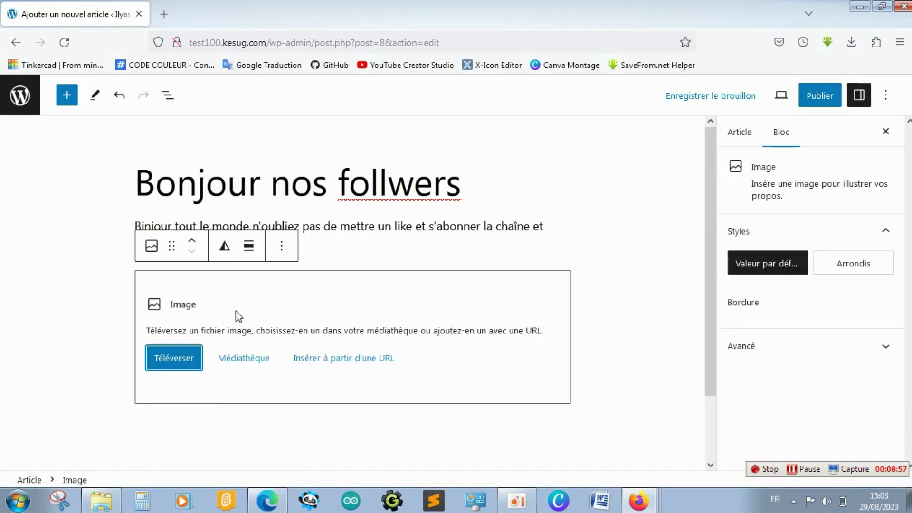
Upload the "Logo" picture from the WordPress "Ressources générales" folder into the Image block.
click(184, 362)
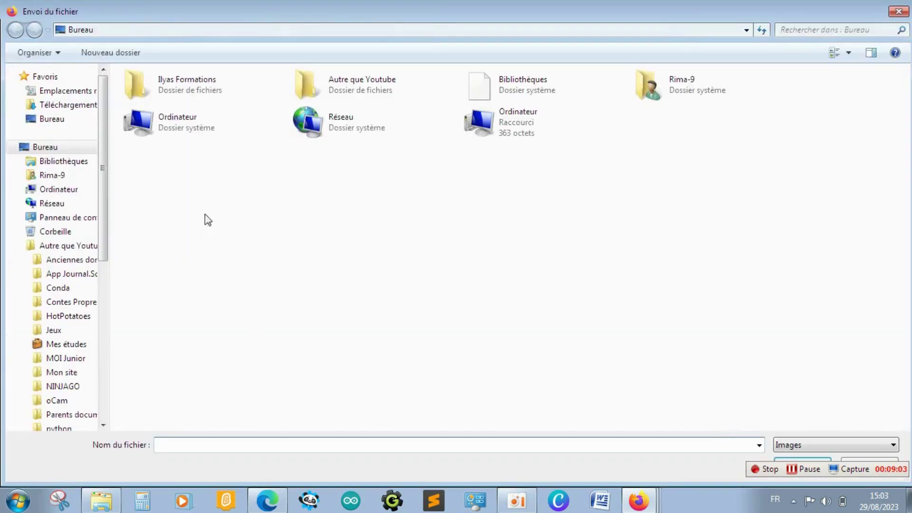
double_click(223, 84)
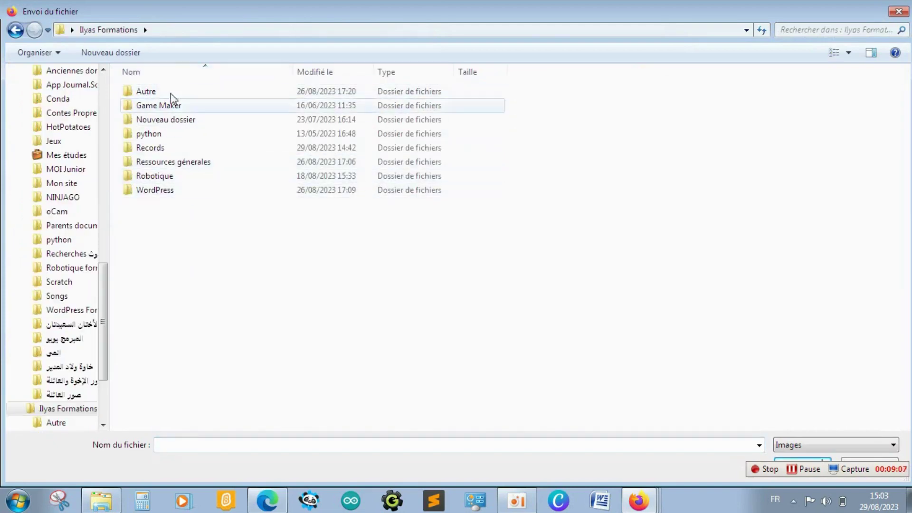
click(164, 190)
double_click(164, 190)
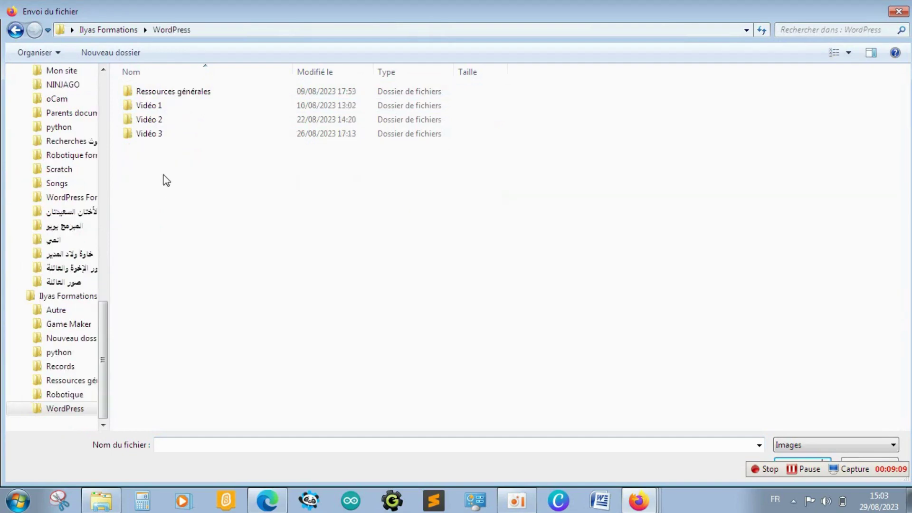
double_click(174, 93)
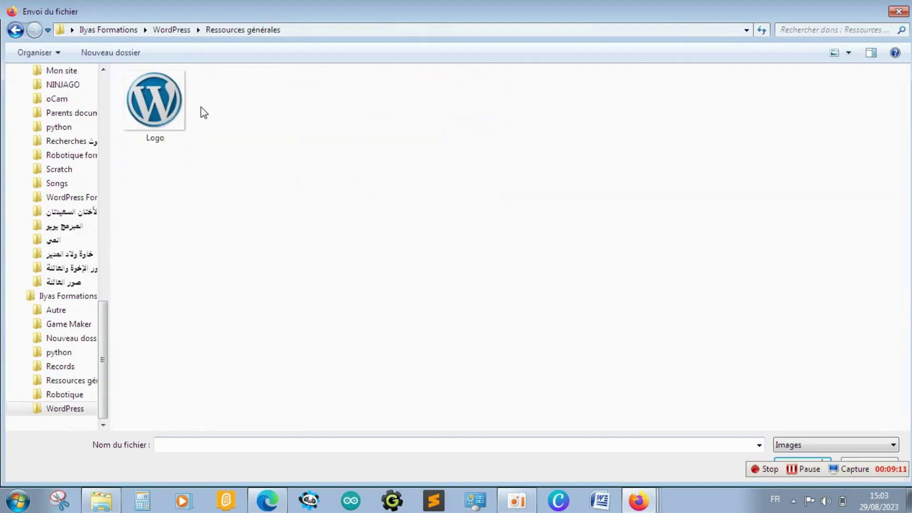
click(164, 98)
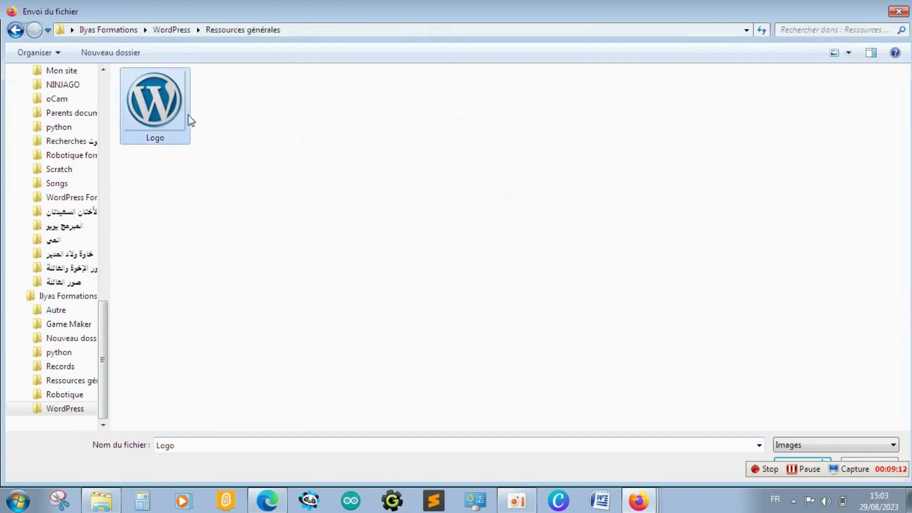
click(793, 456)
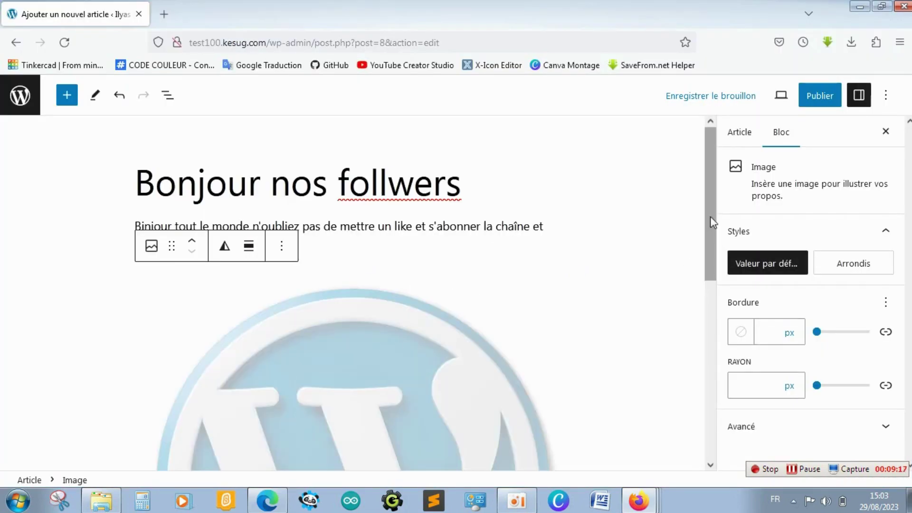
Insert a Vidéo block below the logo image, choosing it from the full block library.
drag(712, 223, 706, 301)
scroll(705, 301, up, 5)
scroll(637, 243, down, 5)
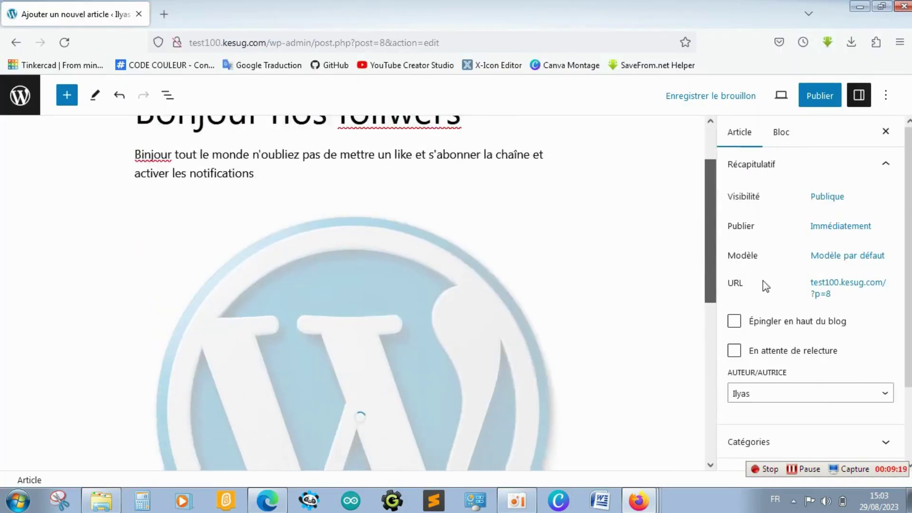
drag(768, 287, 711, 444)
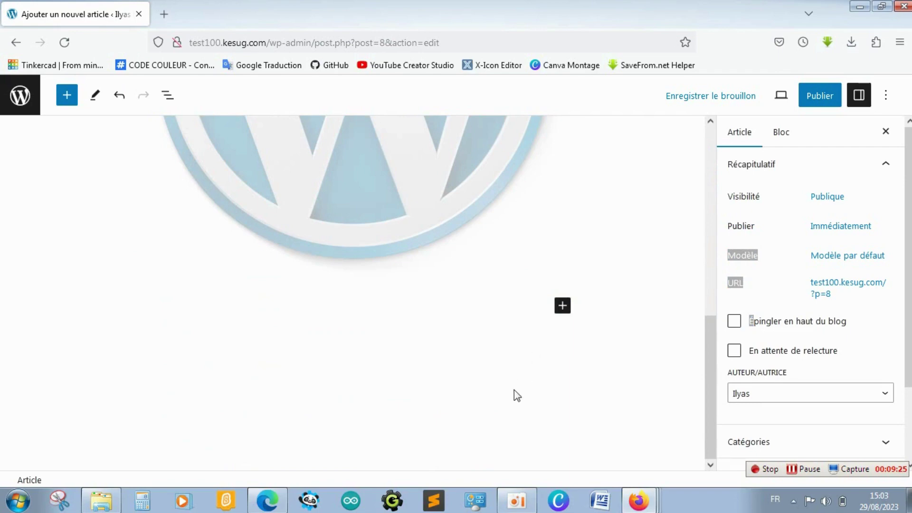
click(563, 306)
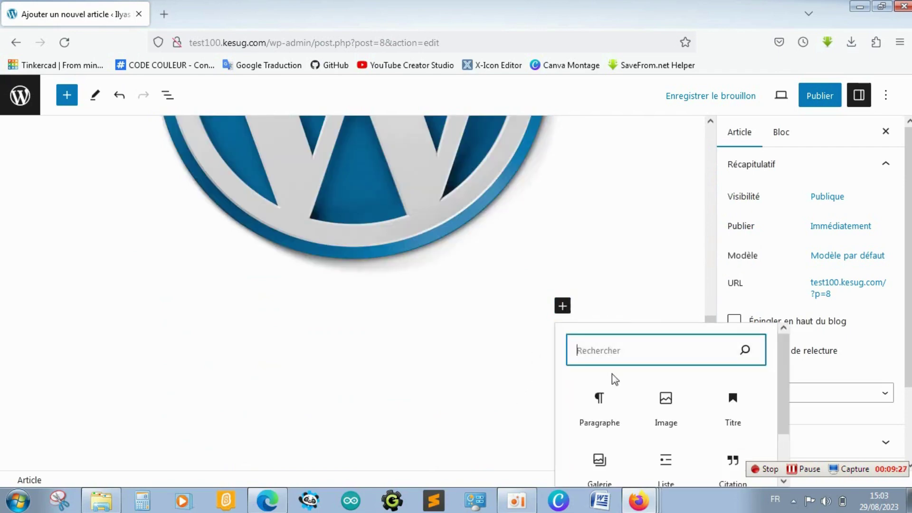
scroll(775, 407, down, 2)
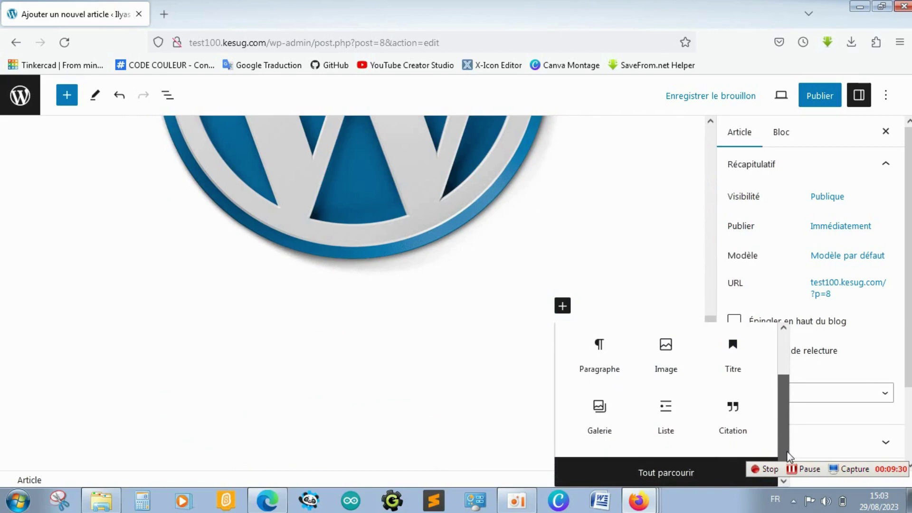
click(722, 481)
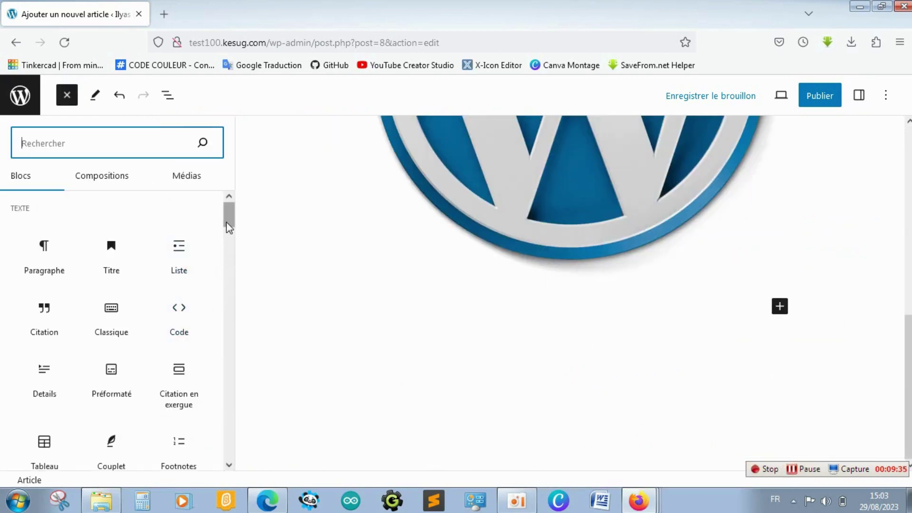
drag(227, 229, 234, 266)
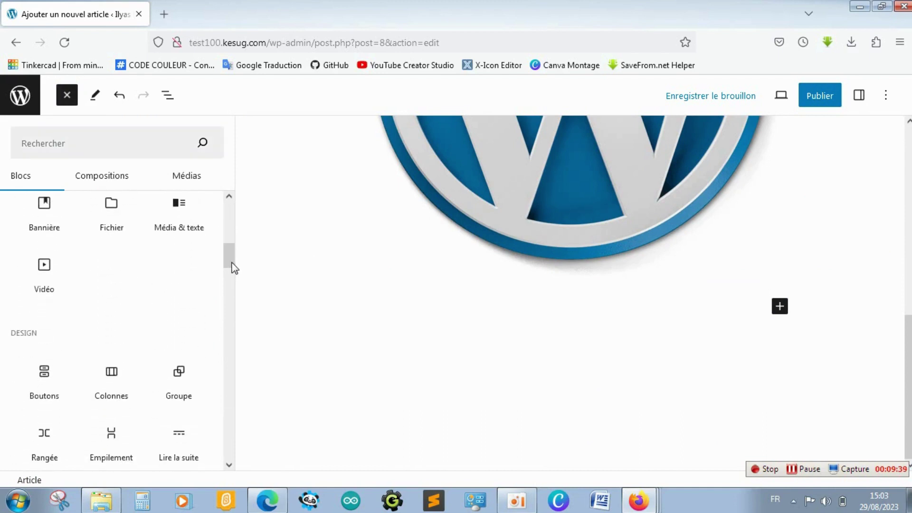
click(39, 289)
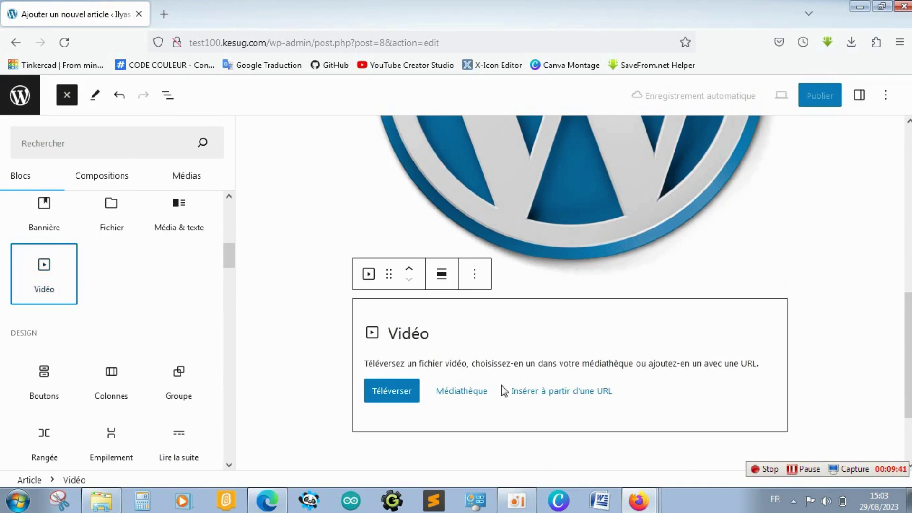
Upload the "Vidéo intro (1)" file from the "Ressources générales" folder into the Vidéo block.
click(406, 393)
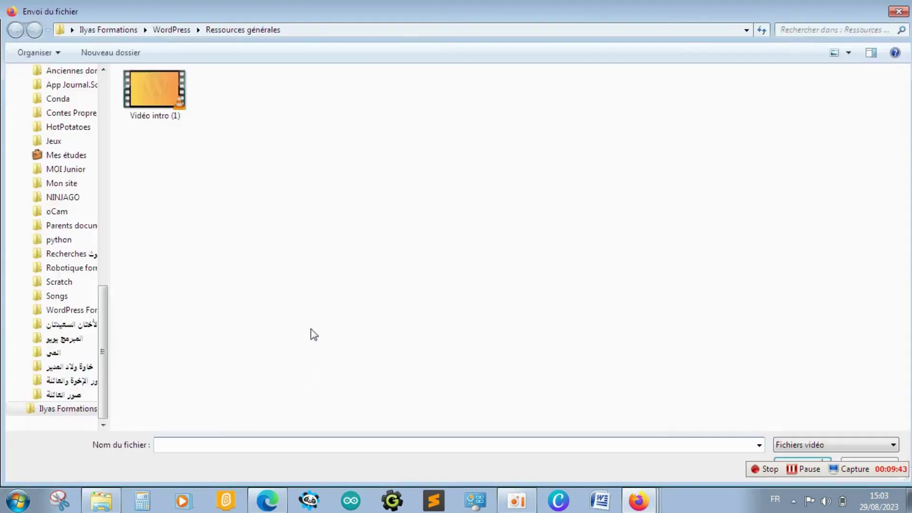
click(164, 112)
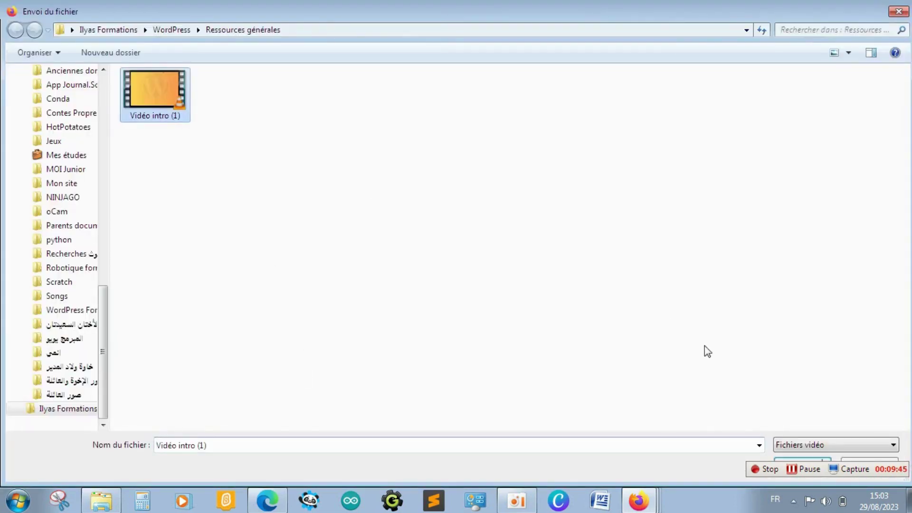
key(Return)
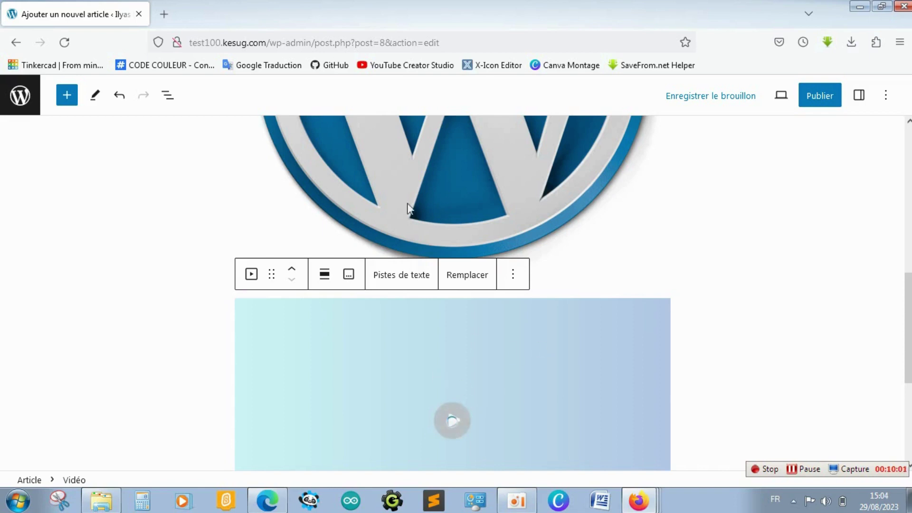
Publish the article "Bonjour nos follwers" immediately with public visibility and confirm the publication.
scroll(664, 343, down, 2)
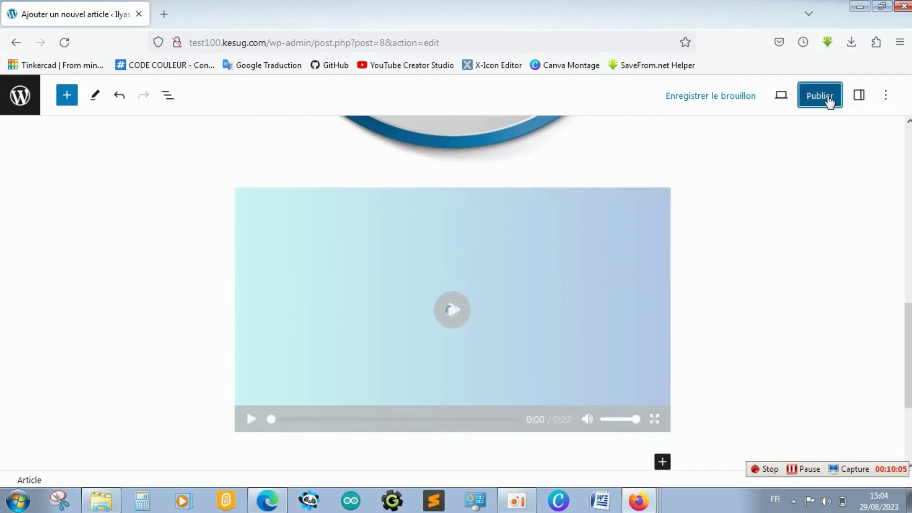
click(828, 101)
click(789, 100)
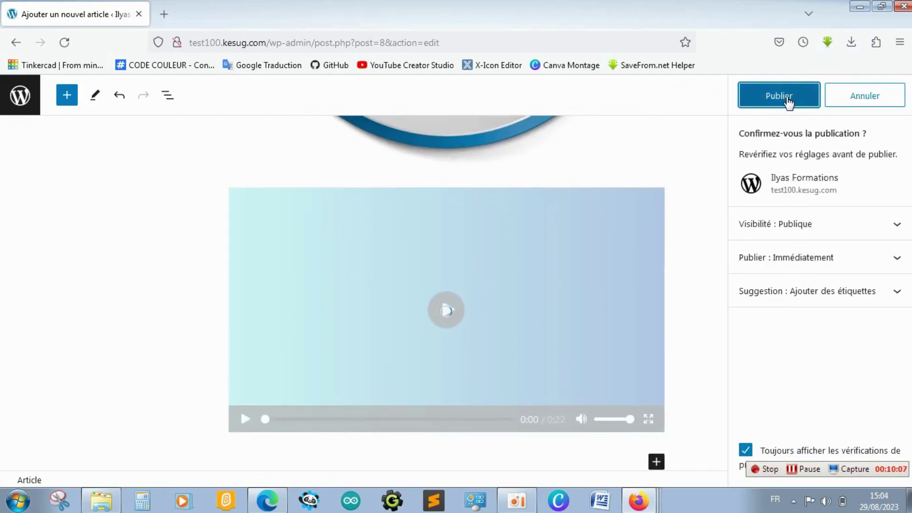
click(789, 100)
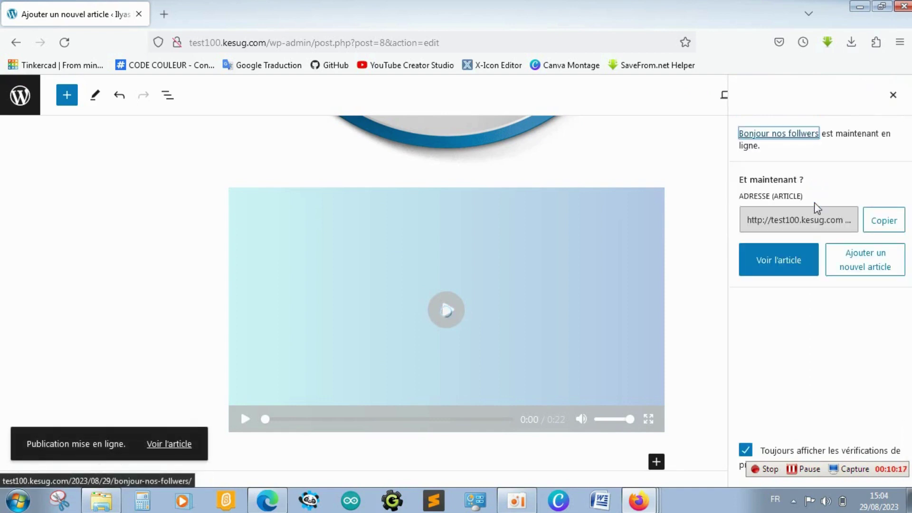
Leave the editor for the articles list and open the quick edit form of "Bonjour nos follwers".
click(22, 97)
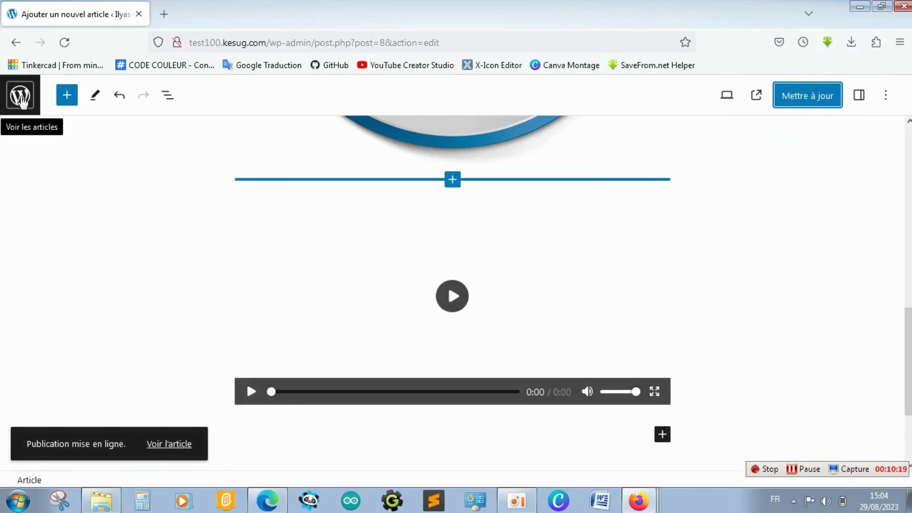
click(21, 98)
click(466, 310)
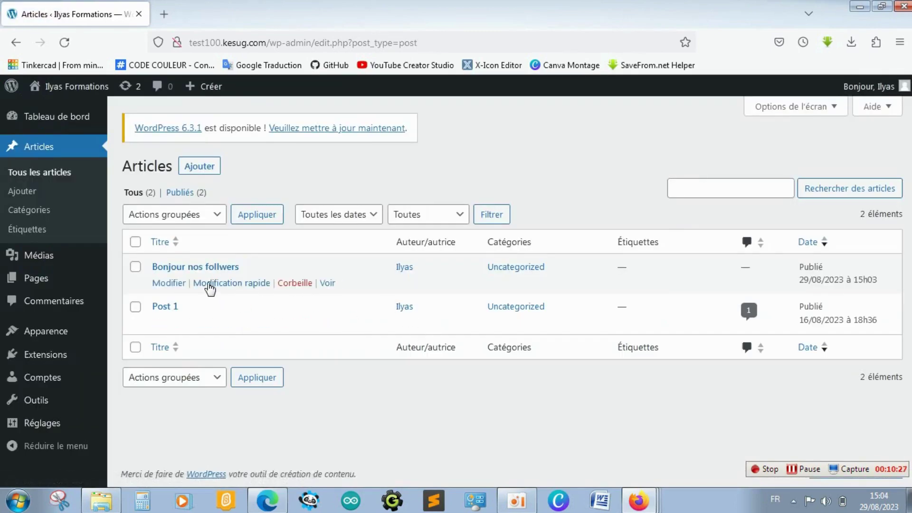
click(209, 284)
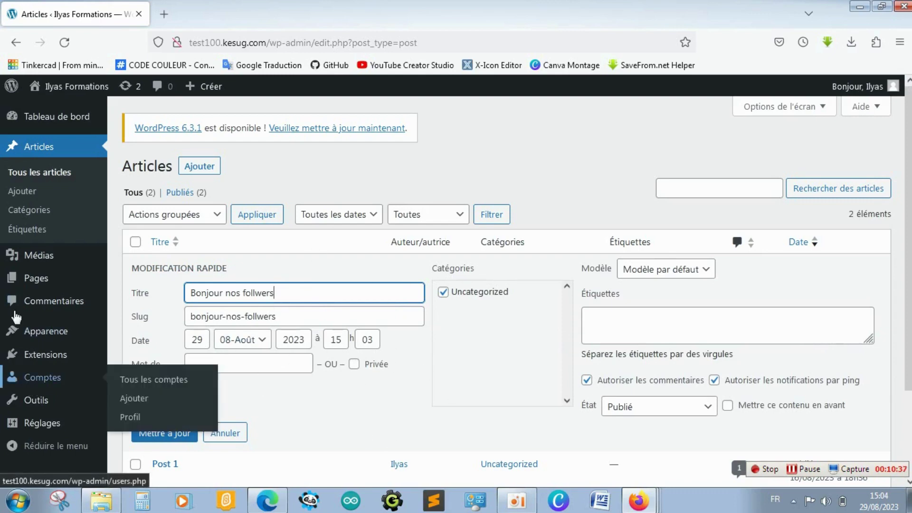
Add a new article category named "Catégorie 1" with the slug "C1" and no parent category.
click(30, 214)
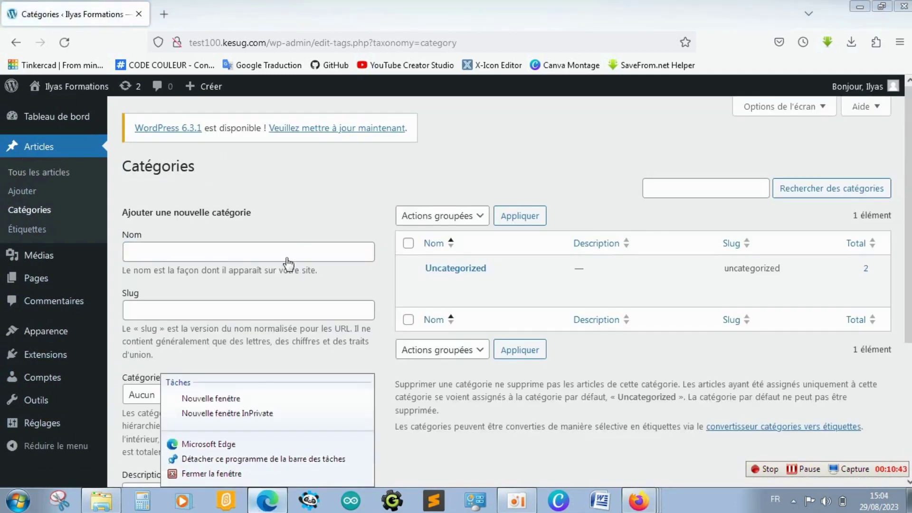
click(287, 257)
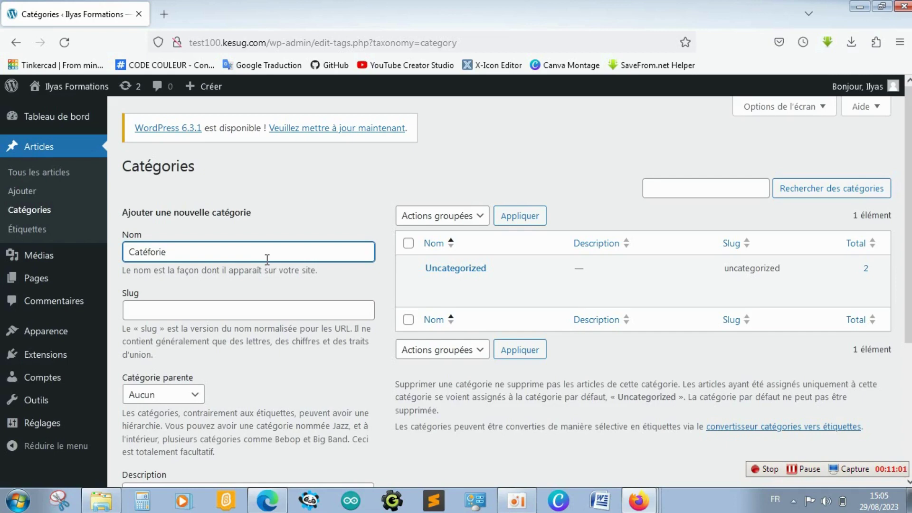
click(152, 256)
text(o)
click(257, 308)
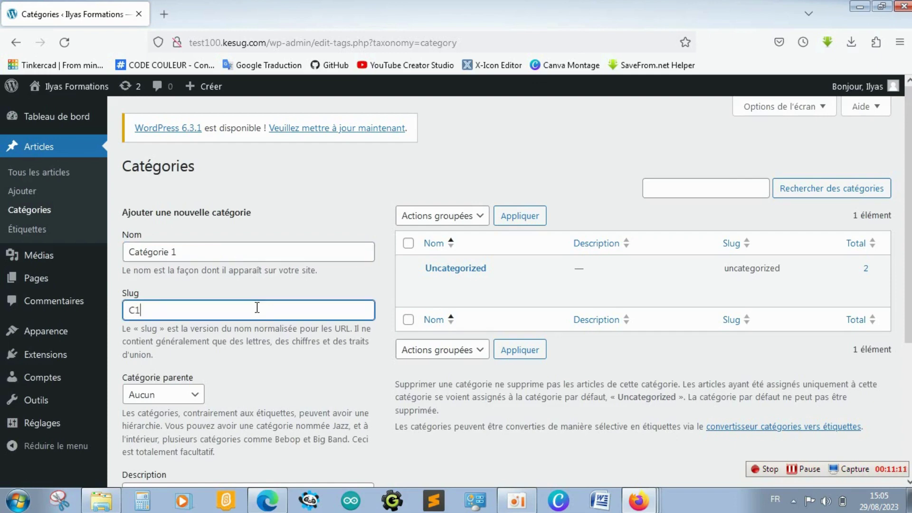
scroll(705, 355, down, 4)
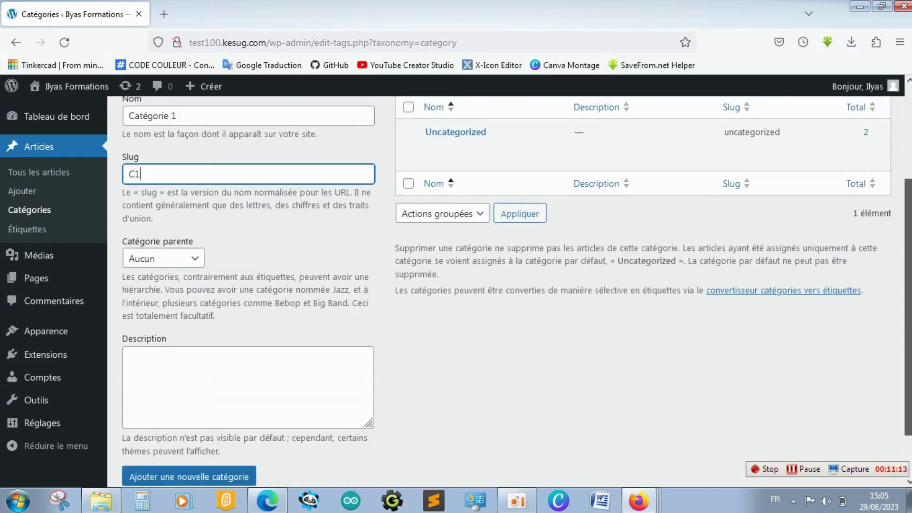
click(193, 423)
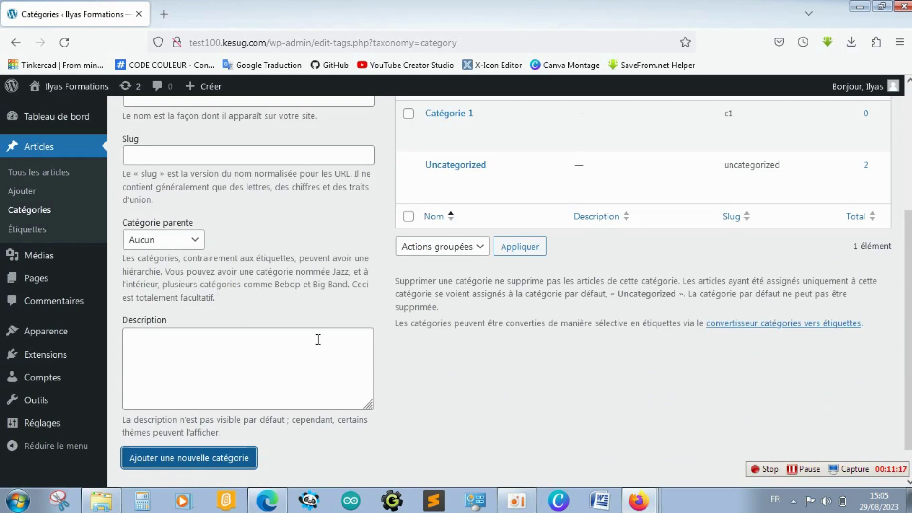
scroll(413, 286, up, 4)
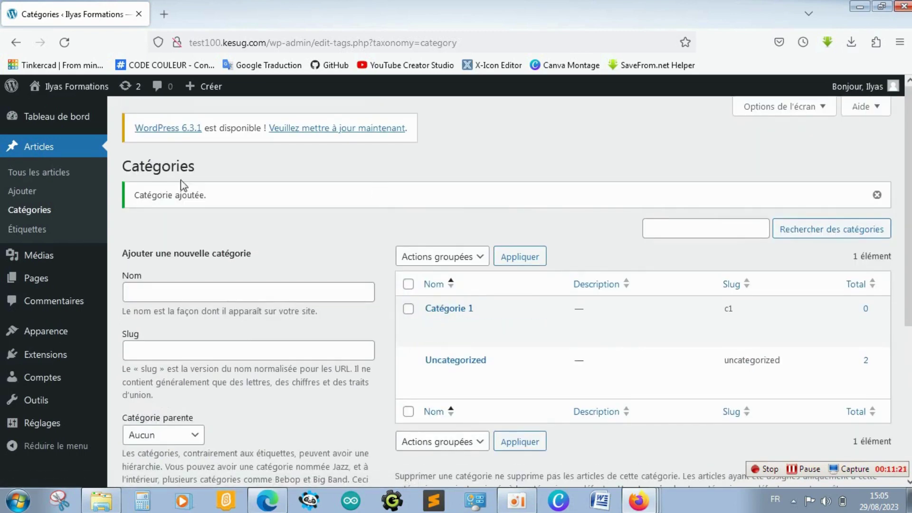
Try to switch the article "Bonjour nos follwers" from Uncategorized to "Catégorie 1" through its quick edit form.
click(39, 177)
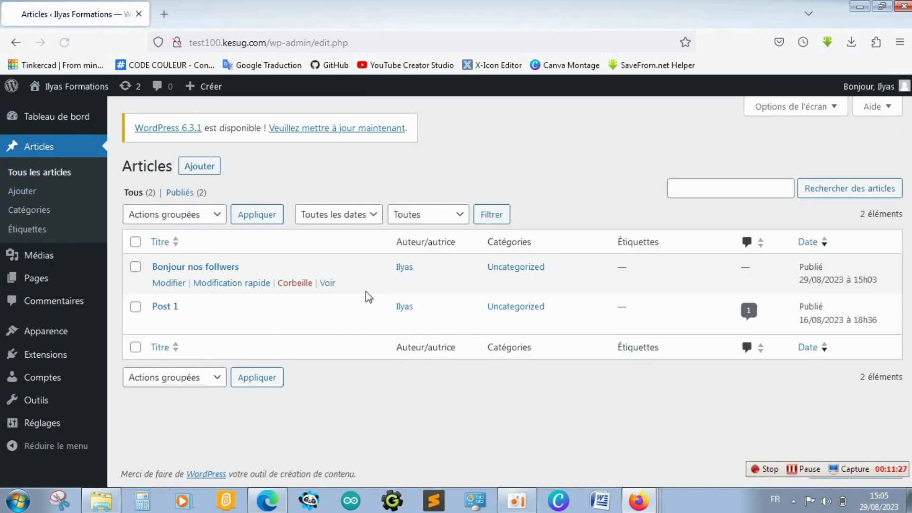
click(201, 287)
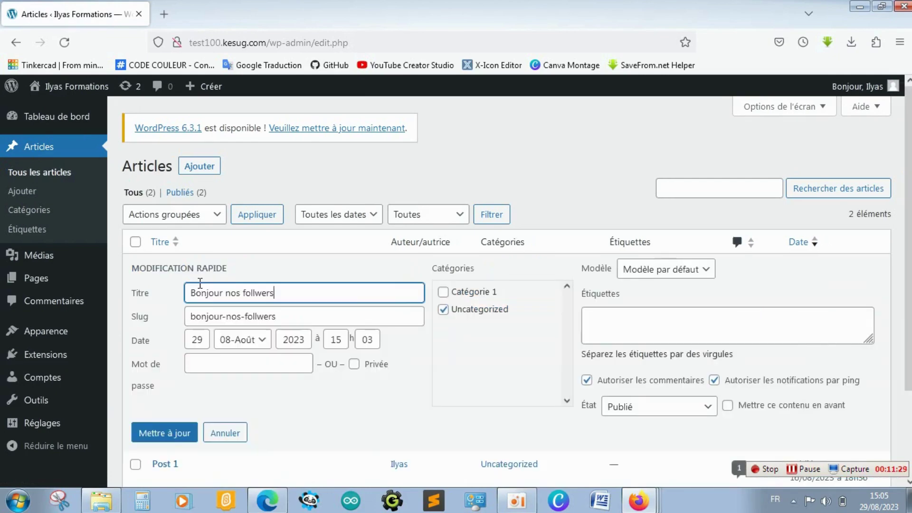
click(444, 292)
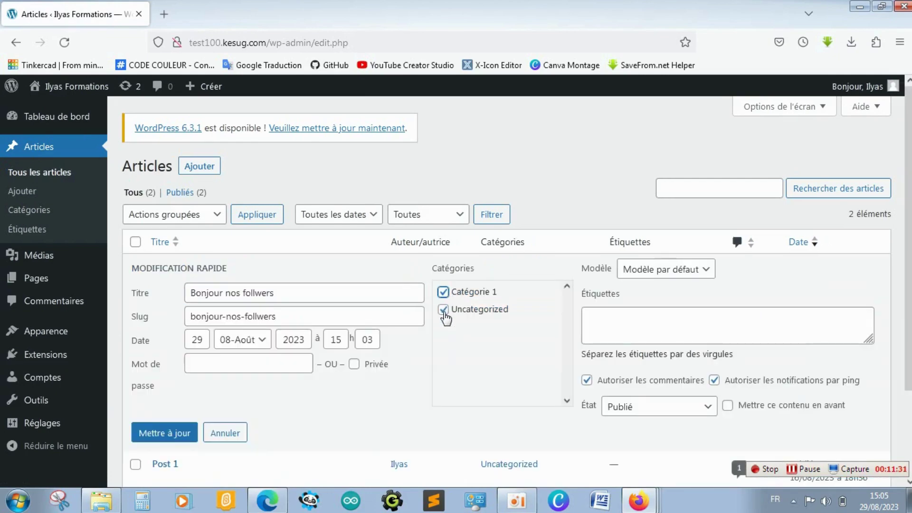
click(444, 311)
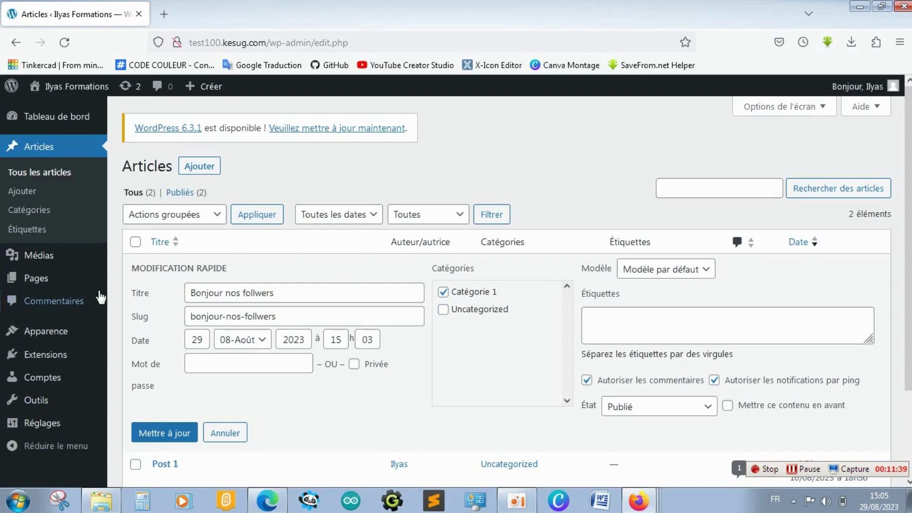
Look at the quick edit form of the Uncategorized category on the categories page and close it without changes.
click(51, 213)
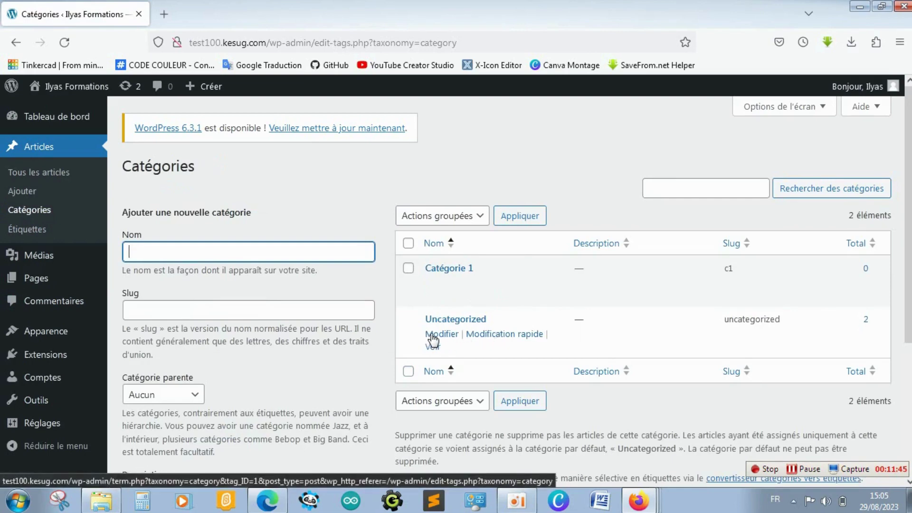
click(481, 334)
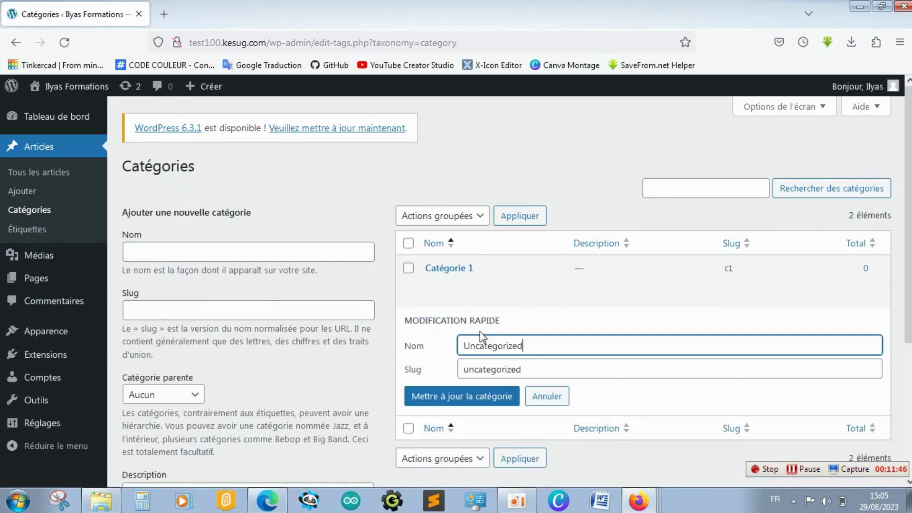
click(546, 397)
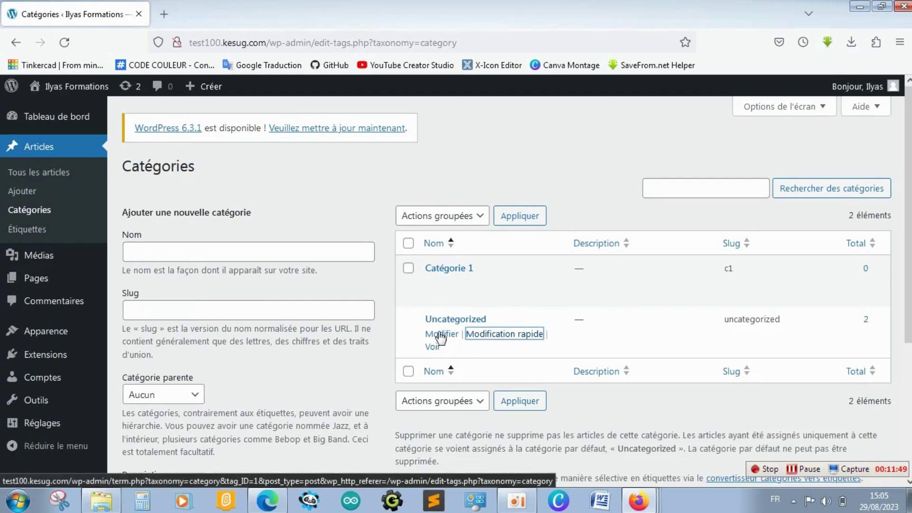
click(408, 268)
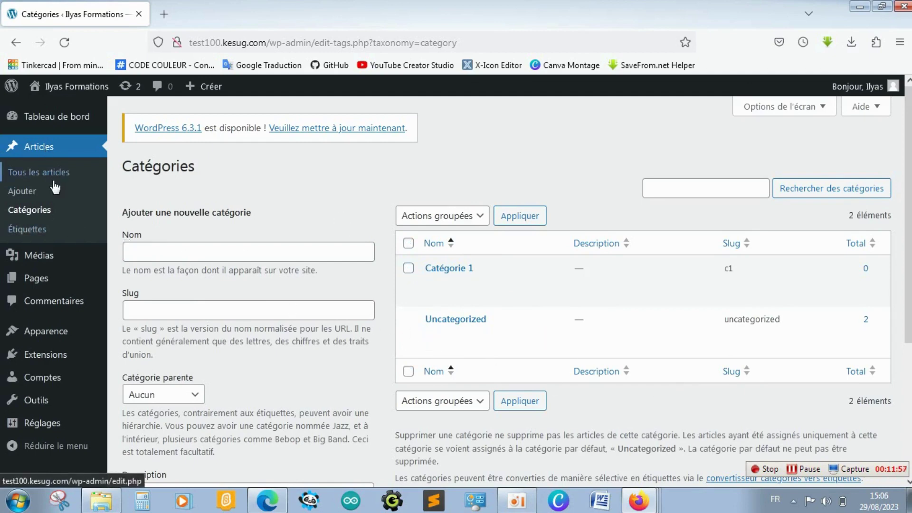
View the Étiquettes page for article tags and return to the list of all articles.
click(44, 228)
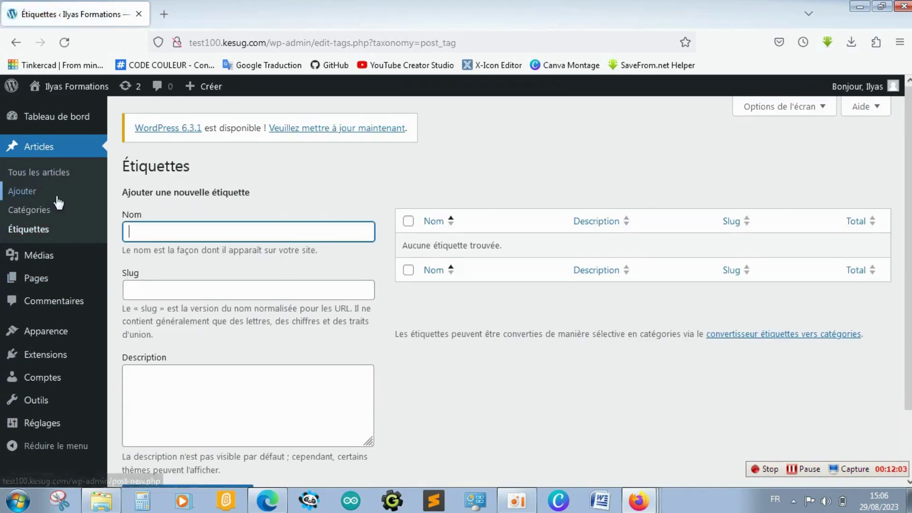
mouse_move(33, 262)
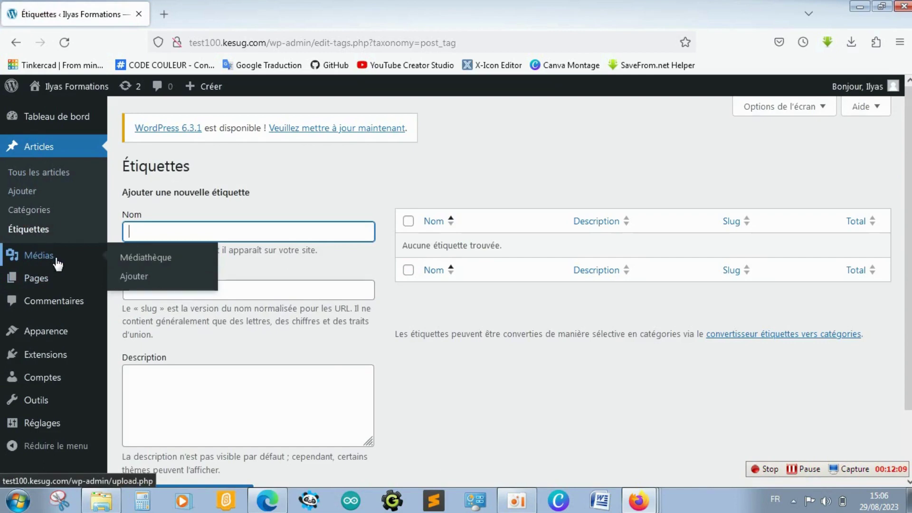
click(30, 175)
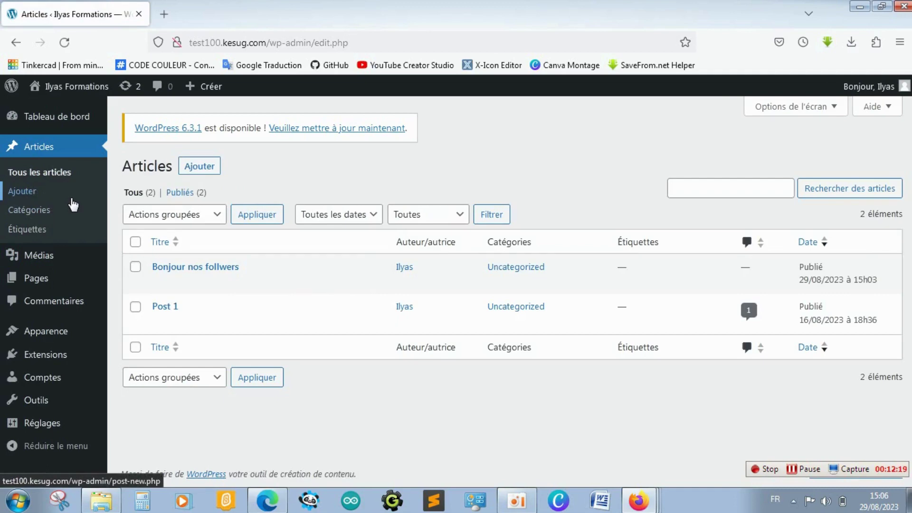
Open the site's media library (Médiathèque) from the articles list.
mouse_move(65, 260)
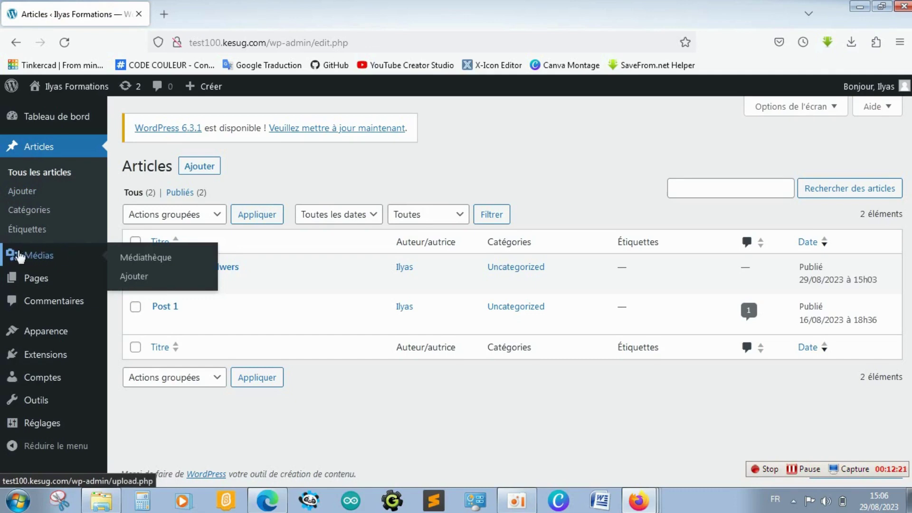
click(46, 276)
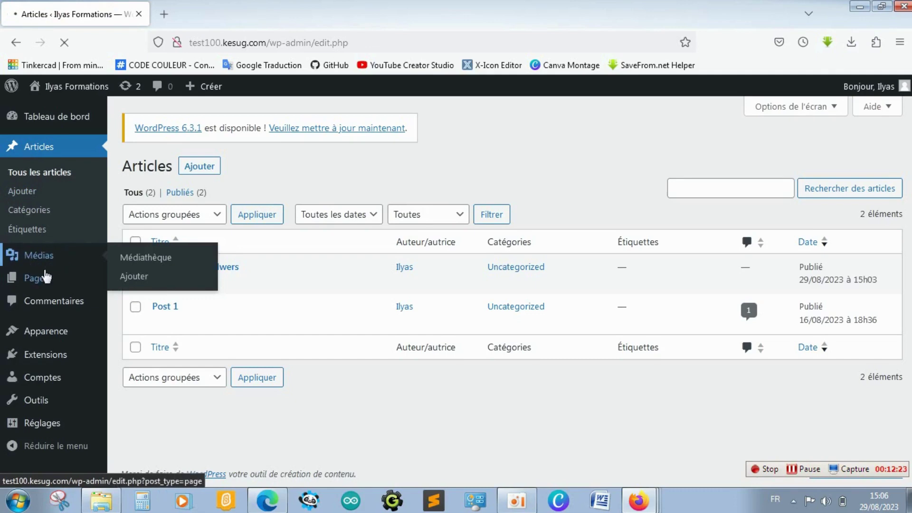
mouse_move(37, 285)
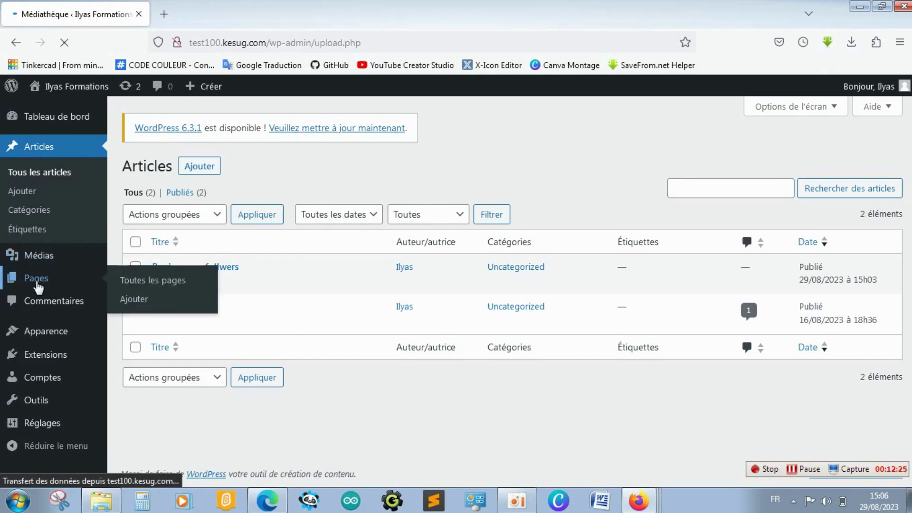